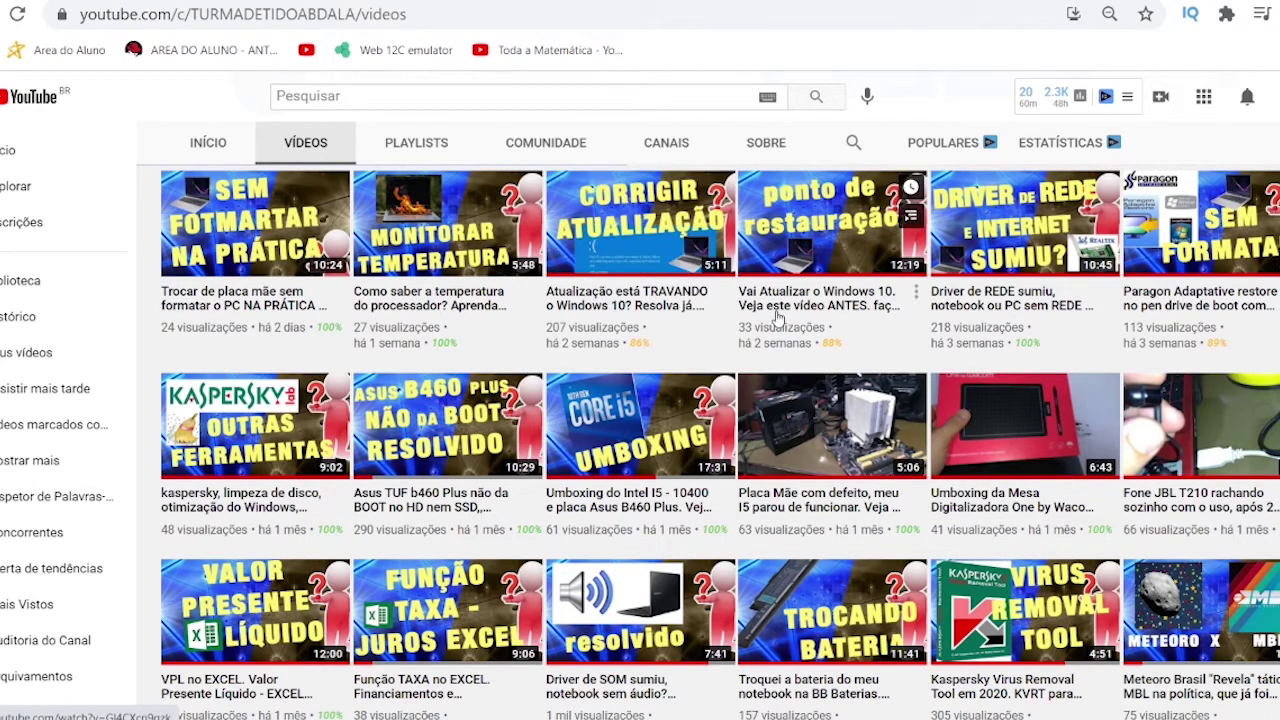
scroll(570, 545, "down", 1)
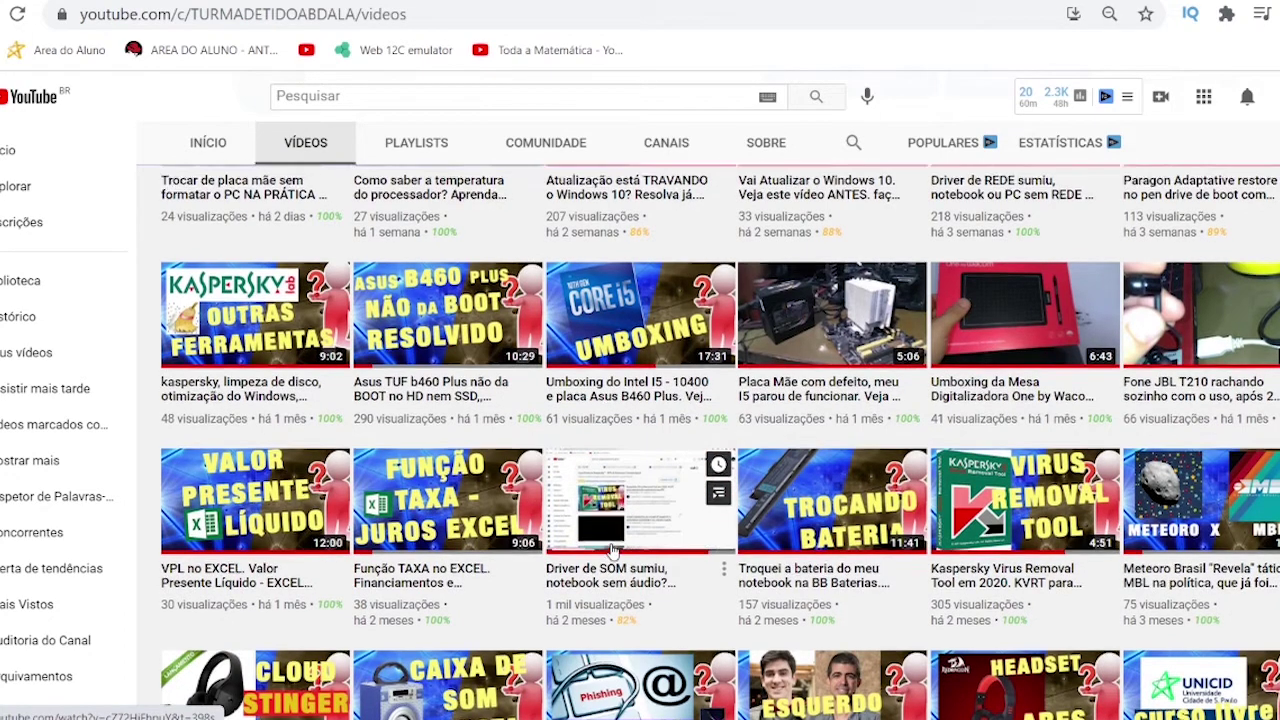
scroll(1040, 228, "up", 1)
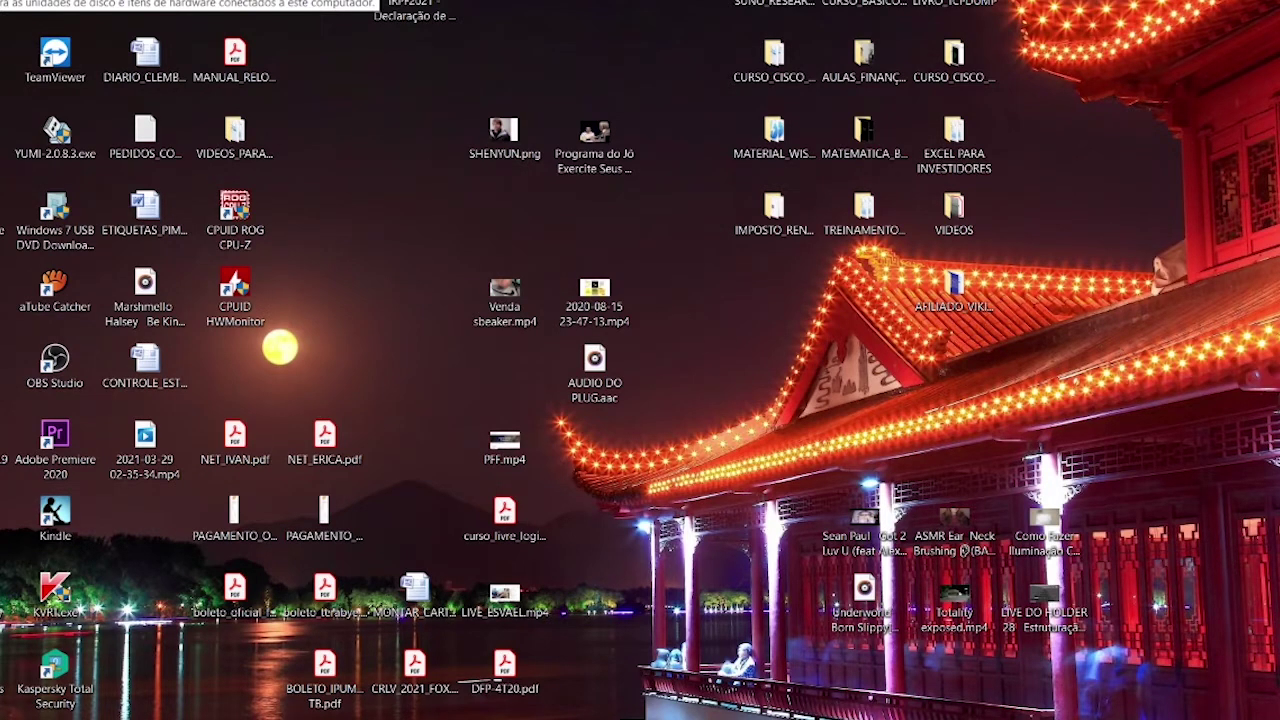
Step: View Device Manager by way of the computer's system properties, and close it
right_click(30, 2)
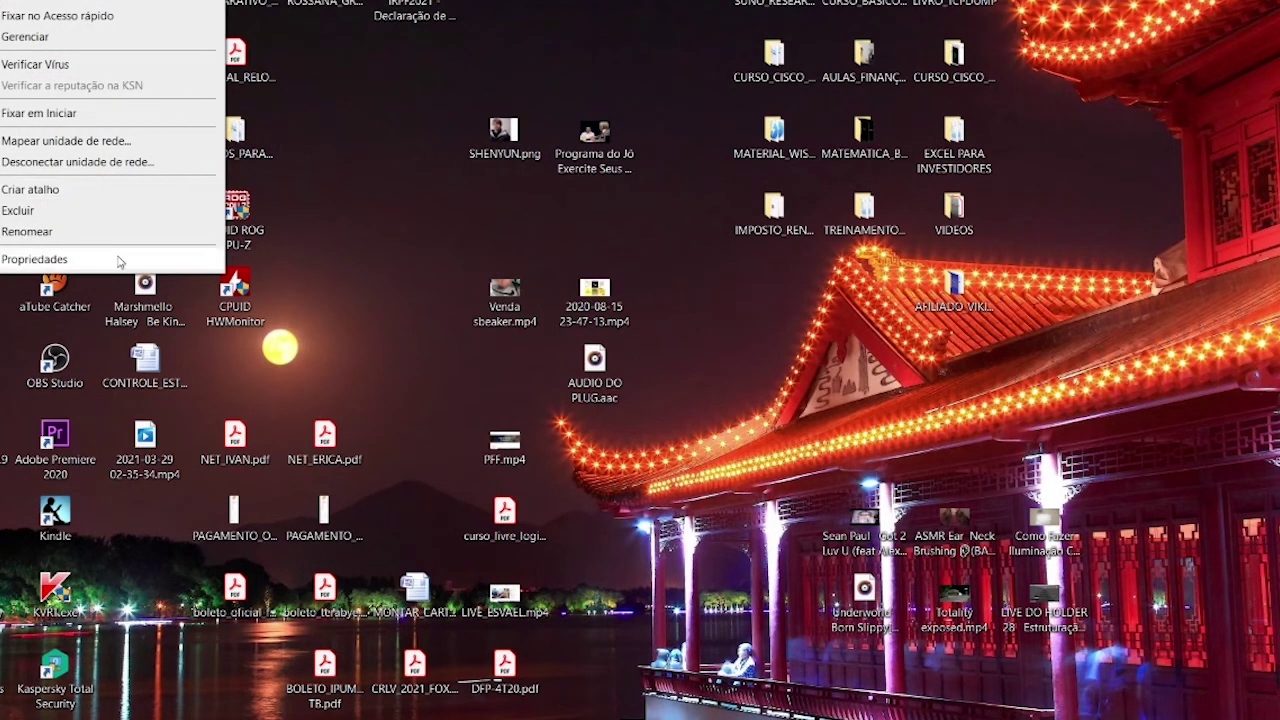
left_click(299, 232)
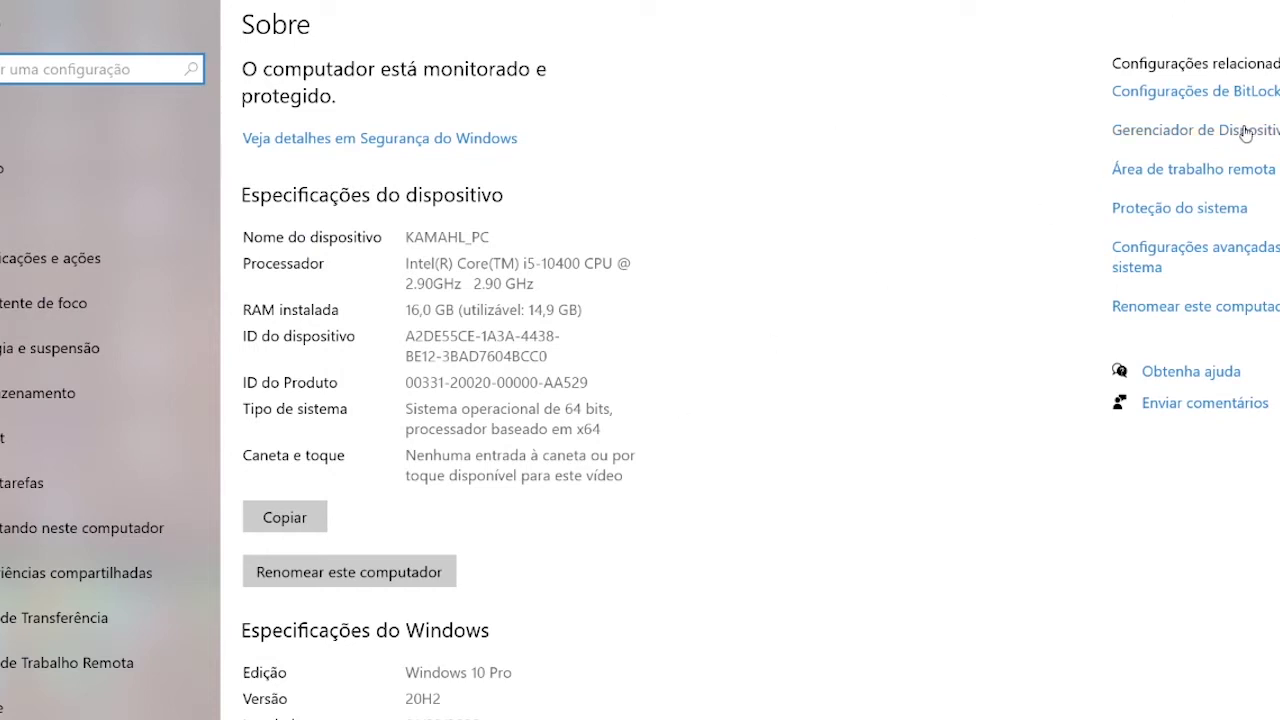
left_click(1144, 134)
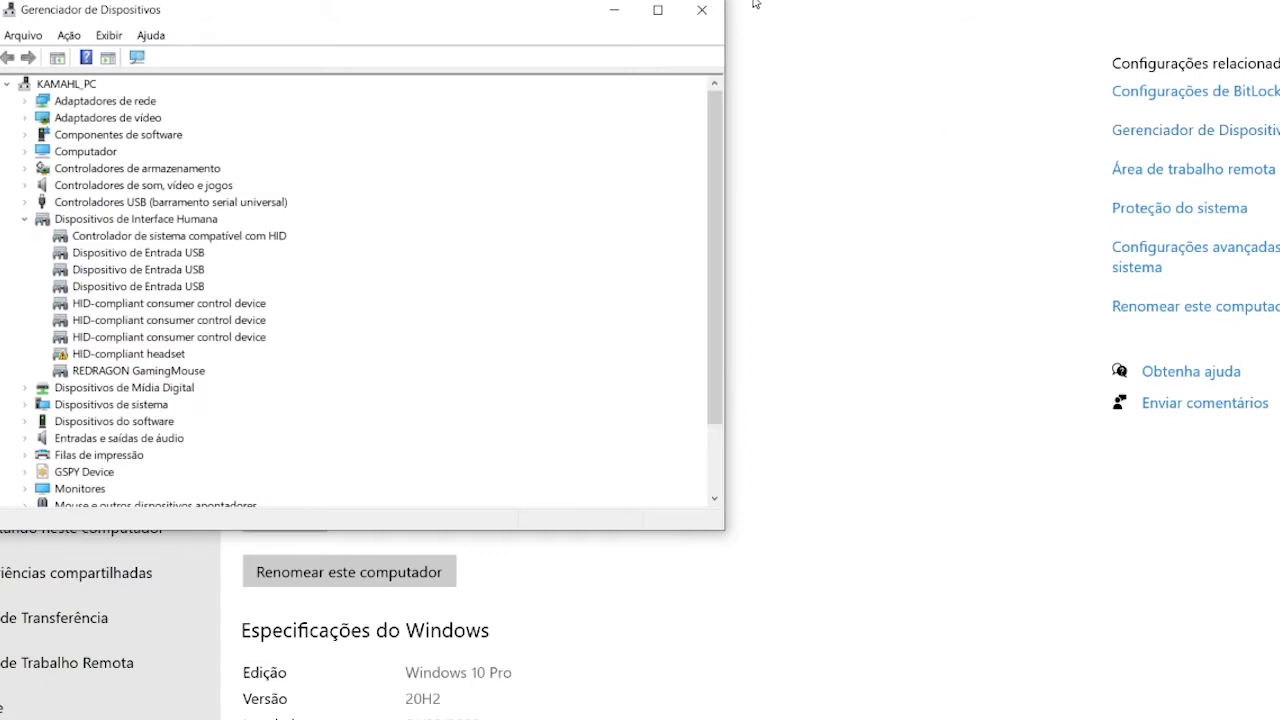
left_click(702, 10)
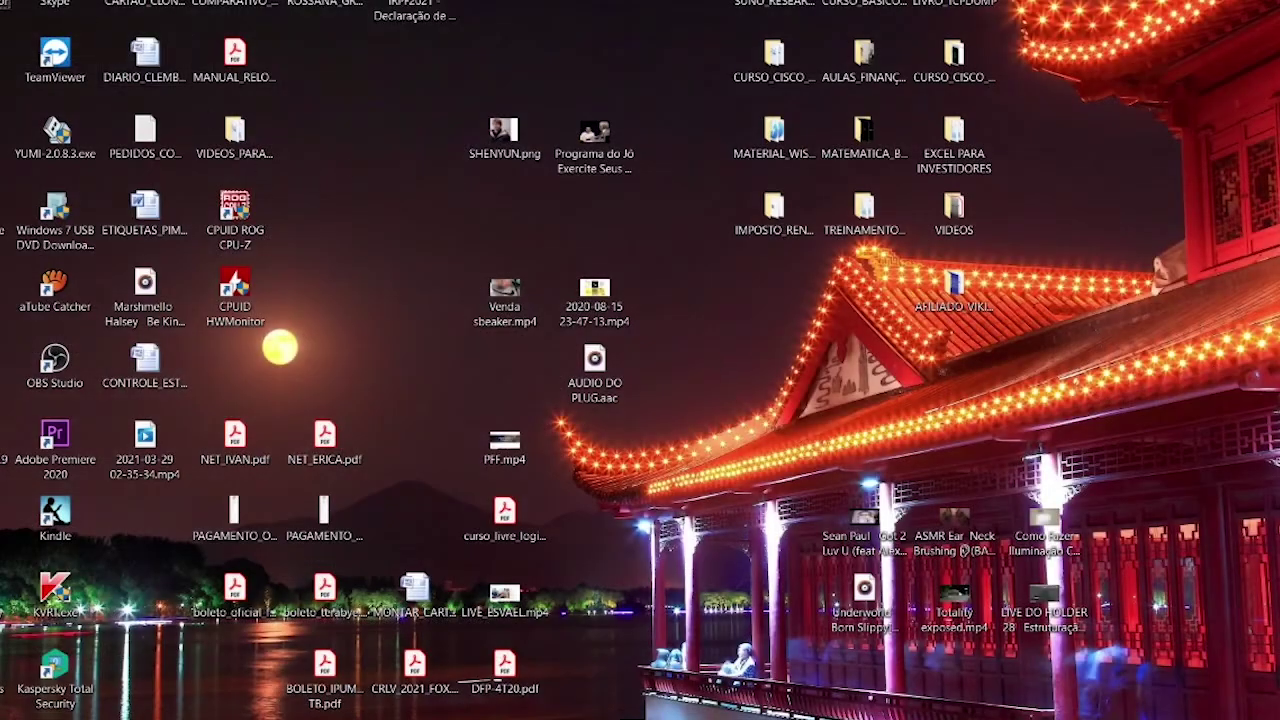
Step: Open Computer Management for this computer and move its window to the middle of the desktop
right_click(10, 5)
left_click(55, 262)
right_click(12, 5)
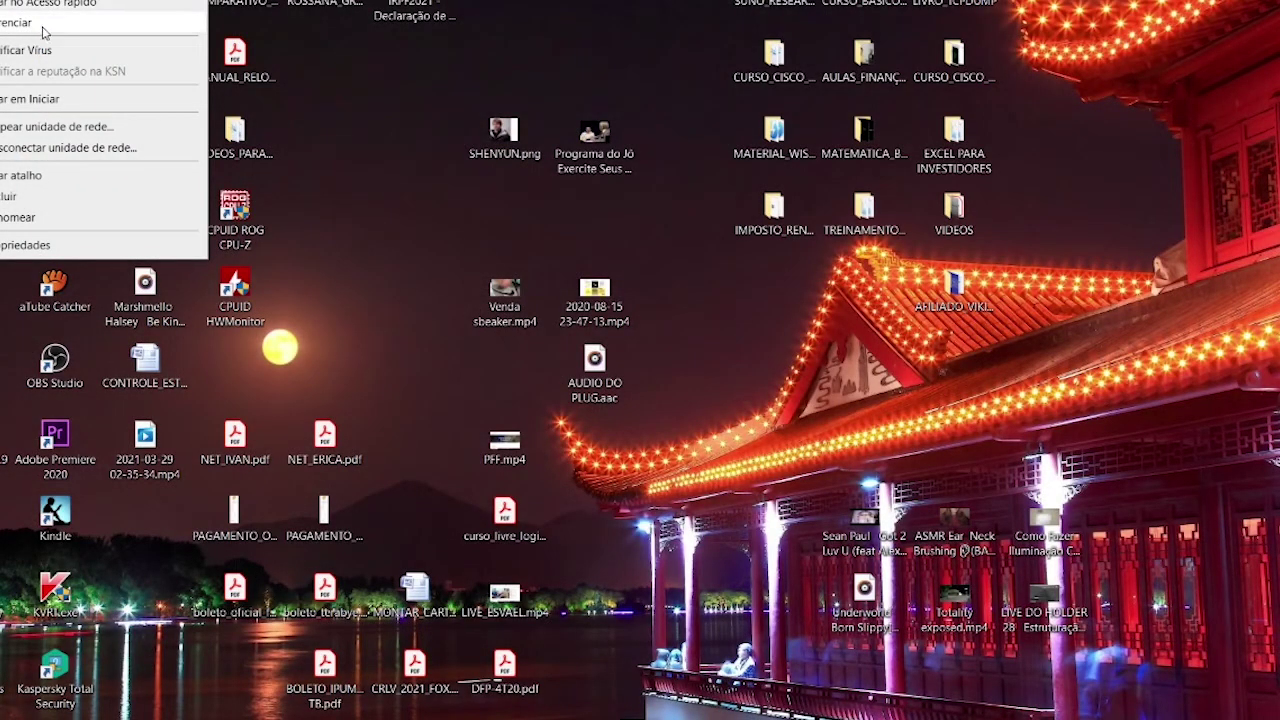
left_click(42, 24)
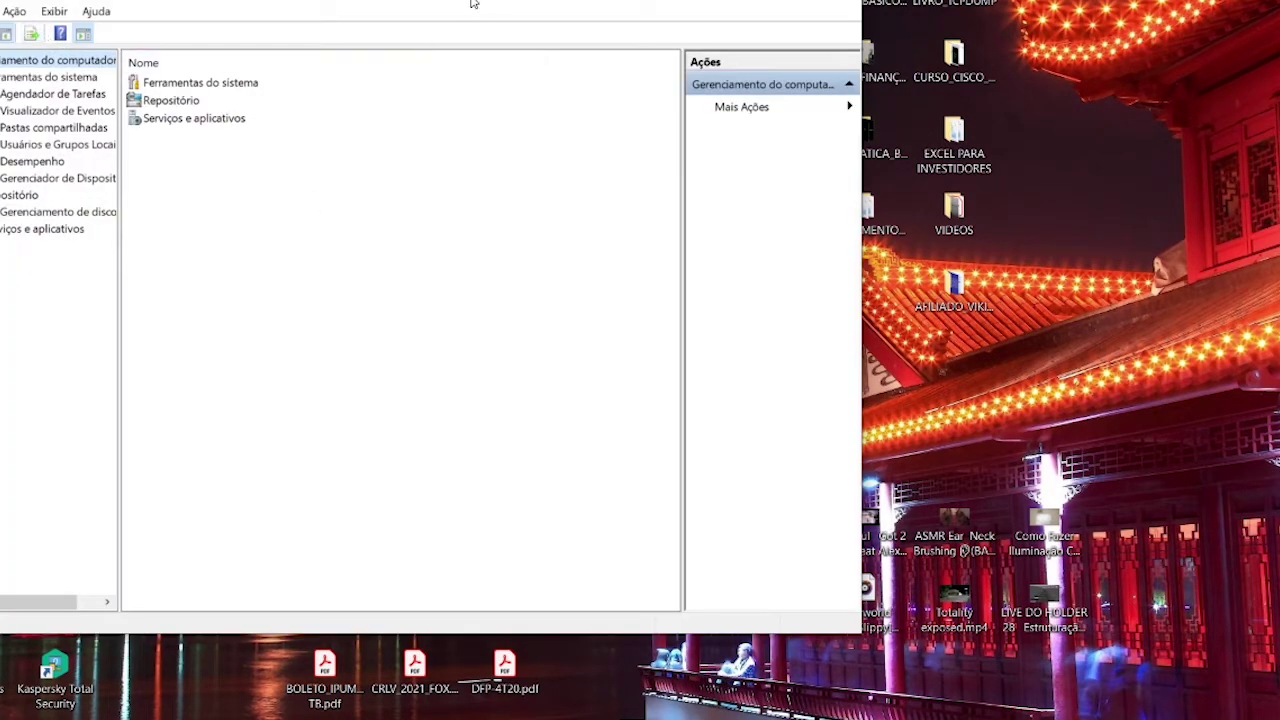
left_click_drag(575, 0, 855, 60)
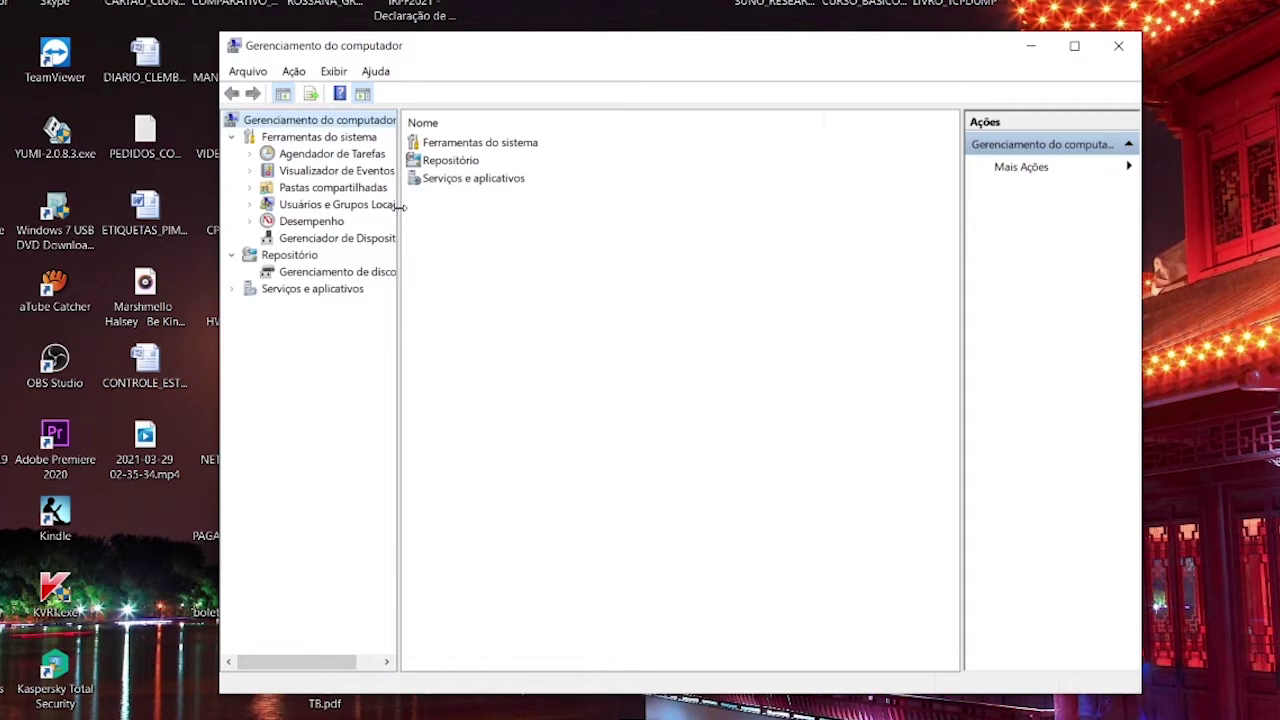
Step: Show Device Manager within Computer Management and widen the console tree so its entries are fully readable
left_click_drag(400, 208, 626, 209)
left_click(375, 237)
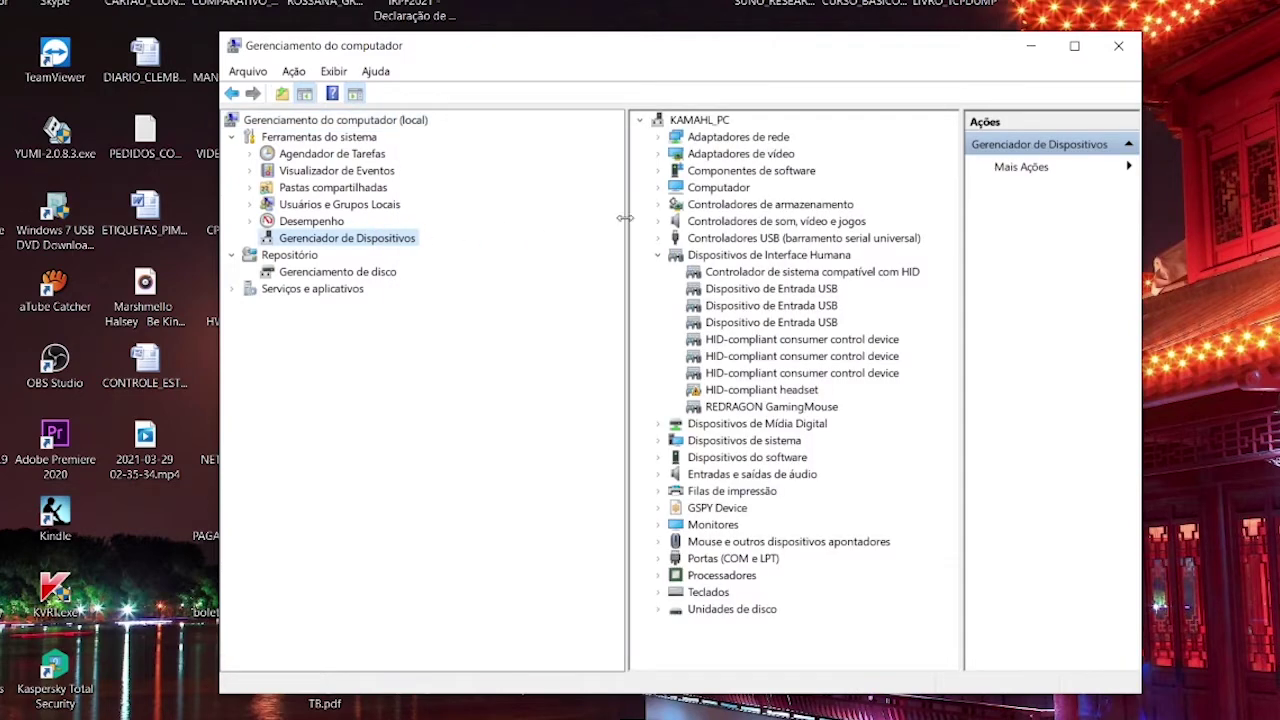
left_click_drag(621, 222, 505, 187)
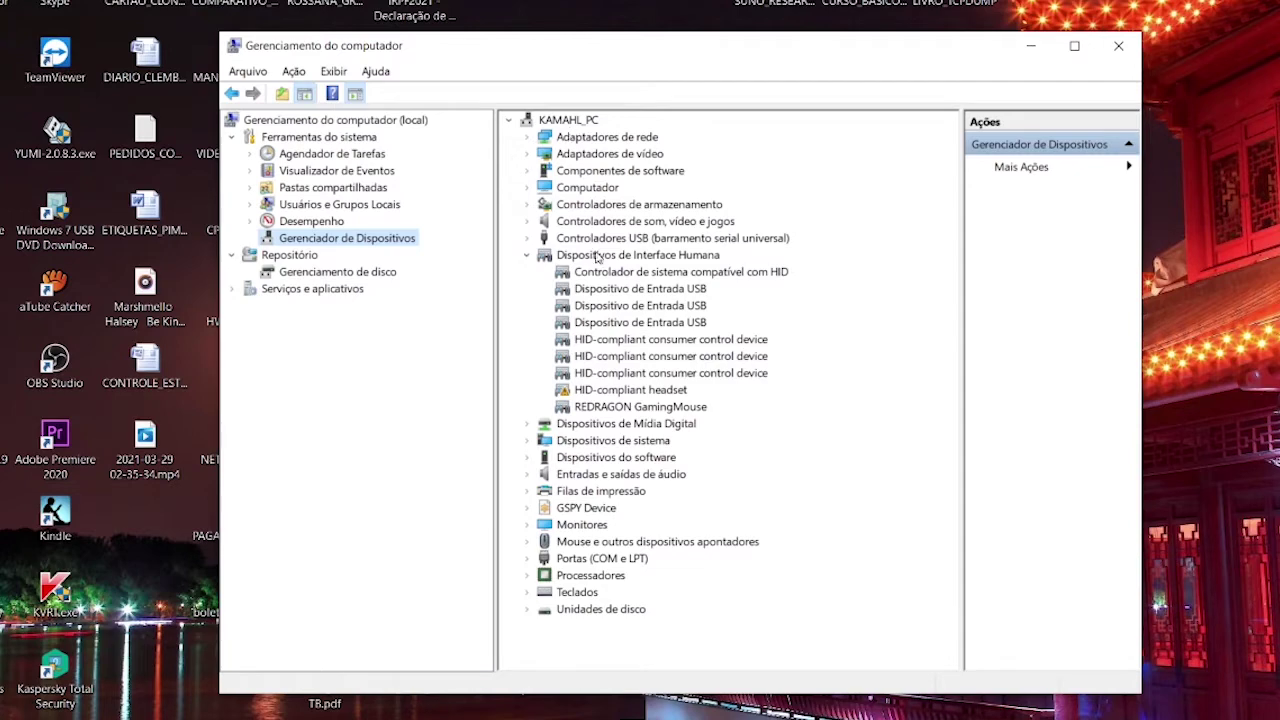
Step: Uninstall the HID-compliant headset device and scan the computer for hardware changes
left_click(643, 392)
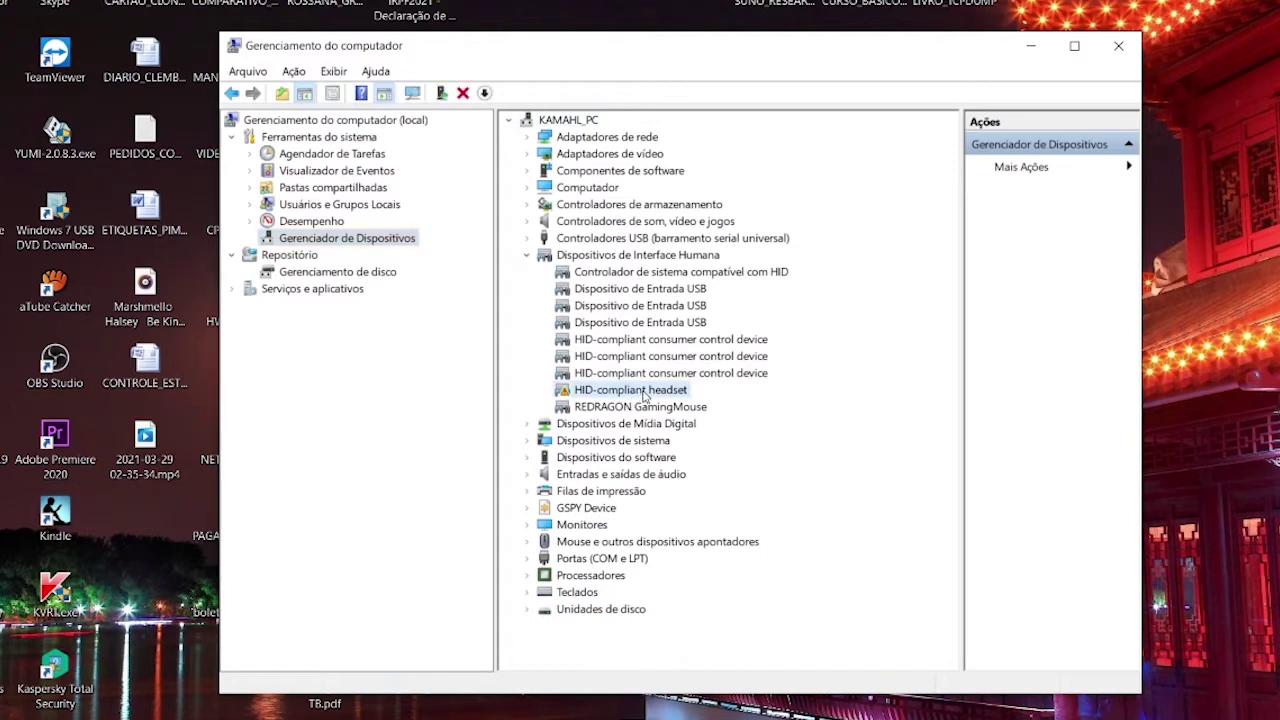
key("Delete")
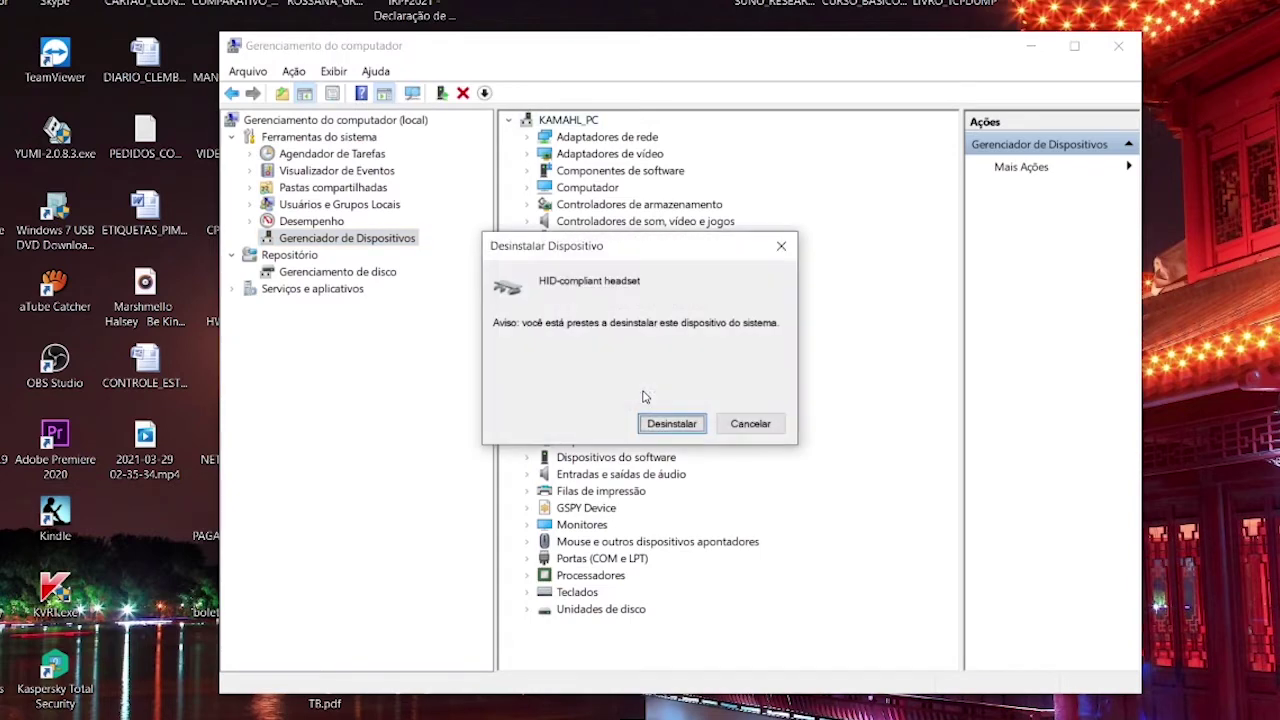
key("Return")
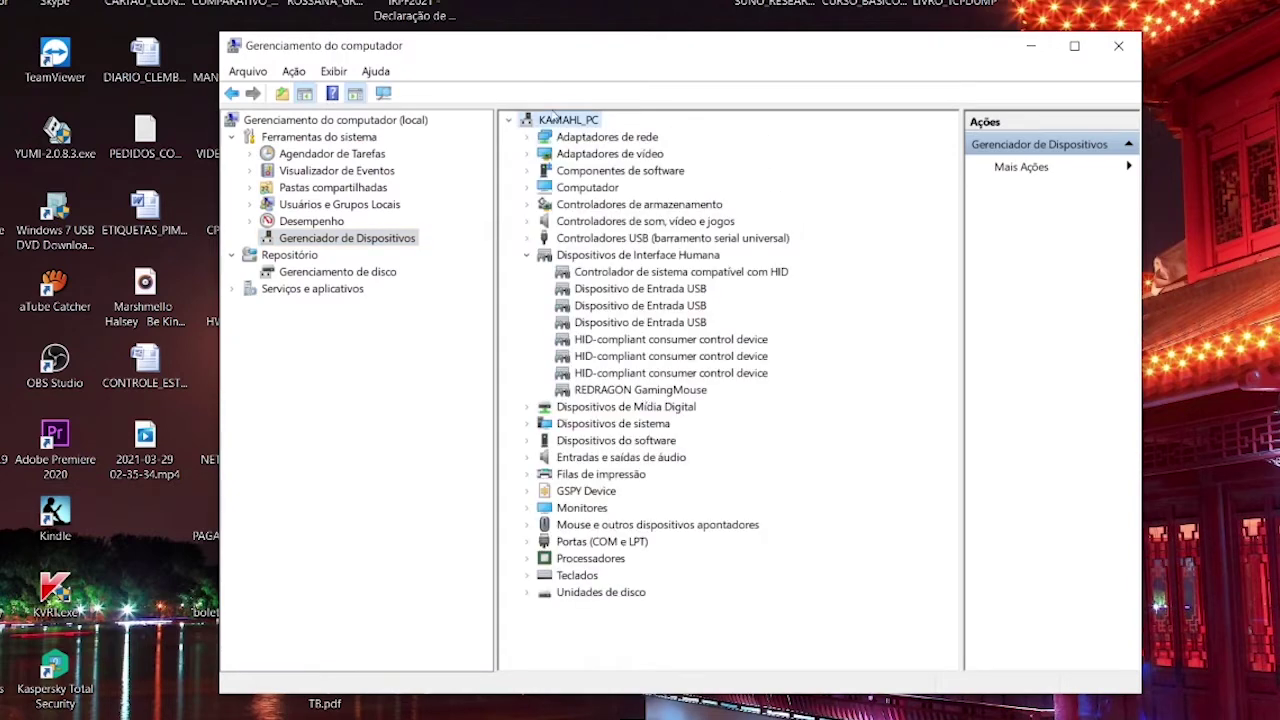
right_click(567, 119)
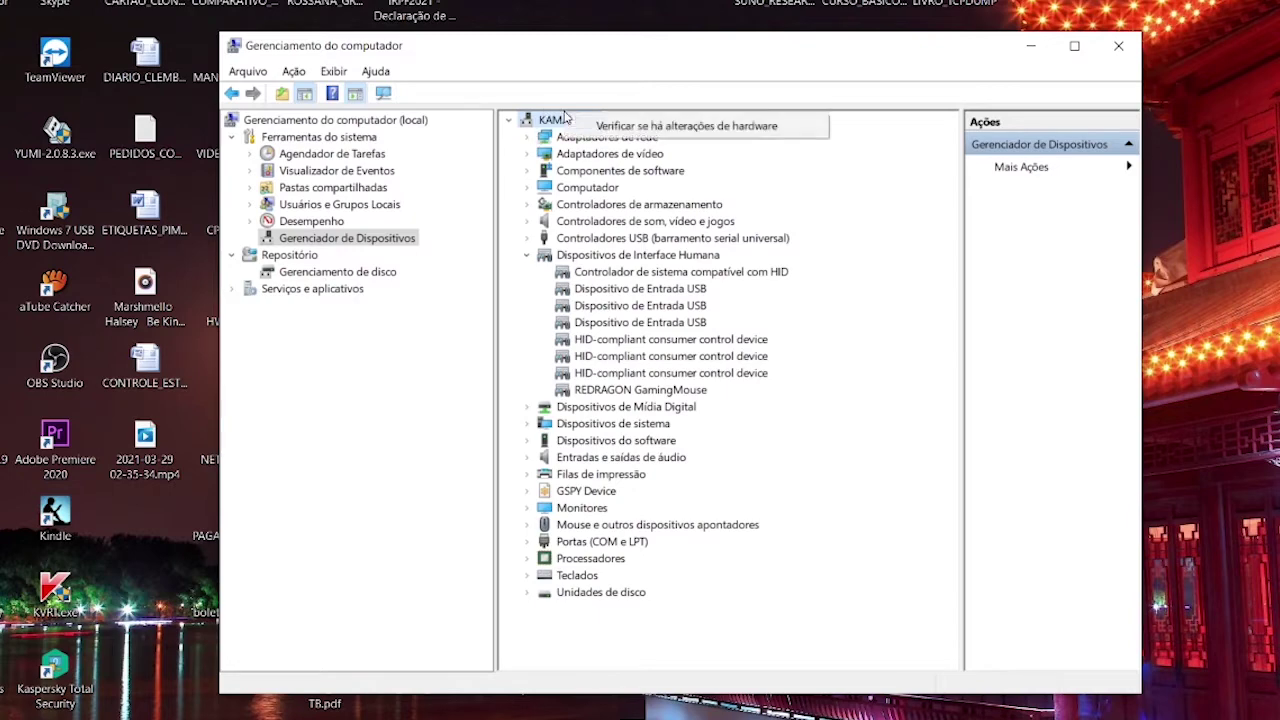
left_click(607, 131)
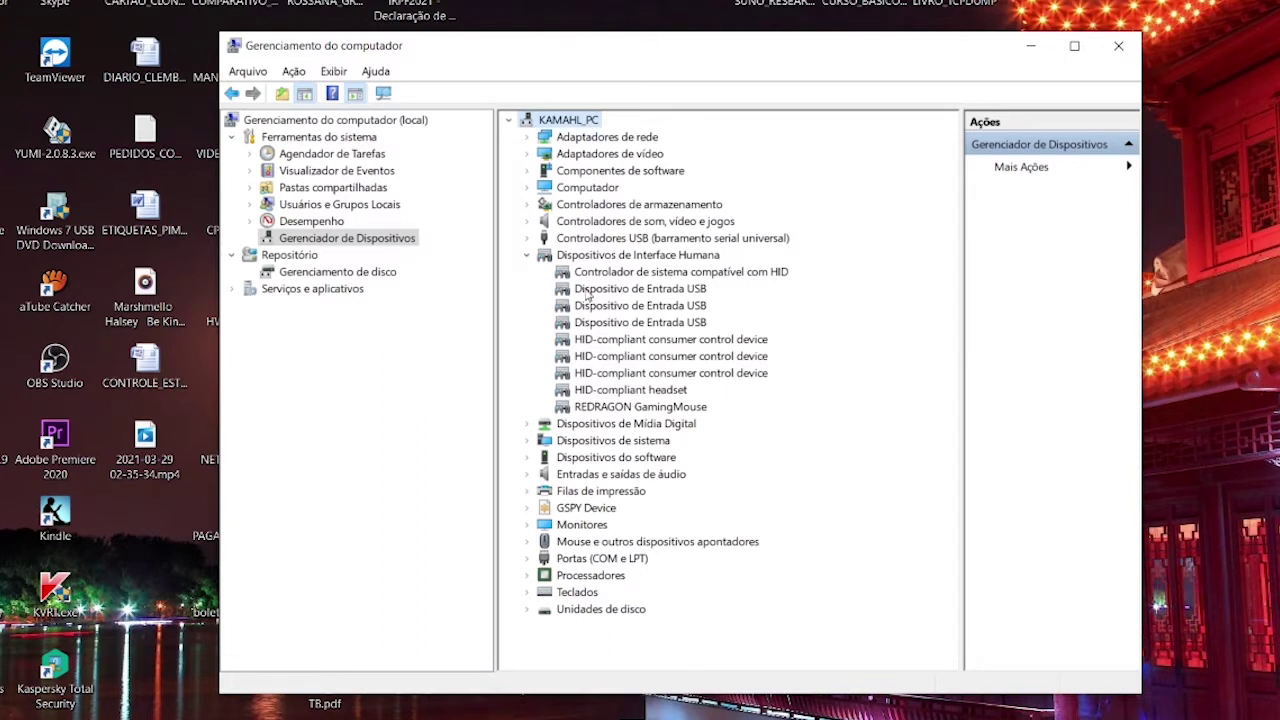
Step: Expand the display adapters category and view its properties, closing them without changes
left_click(527, 153)
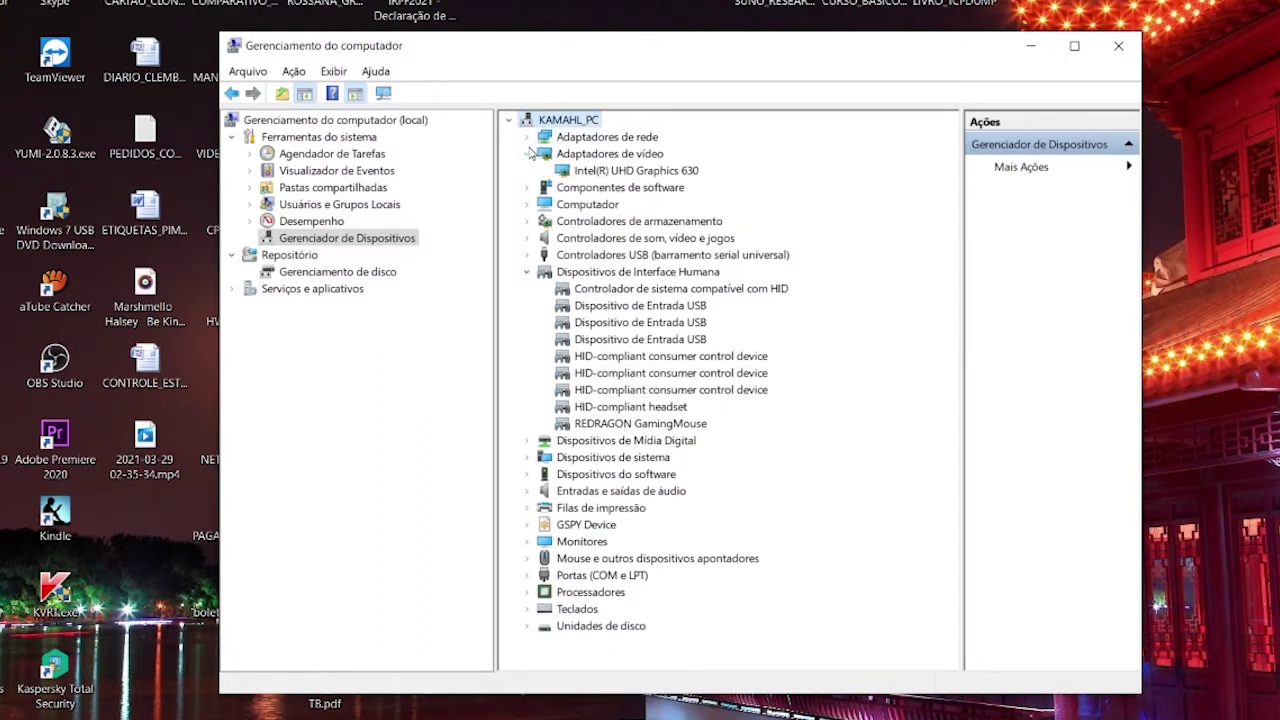
right_click(633, 155)
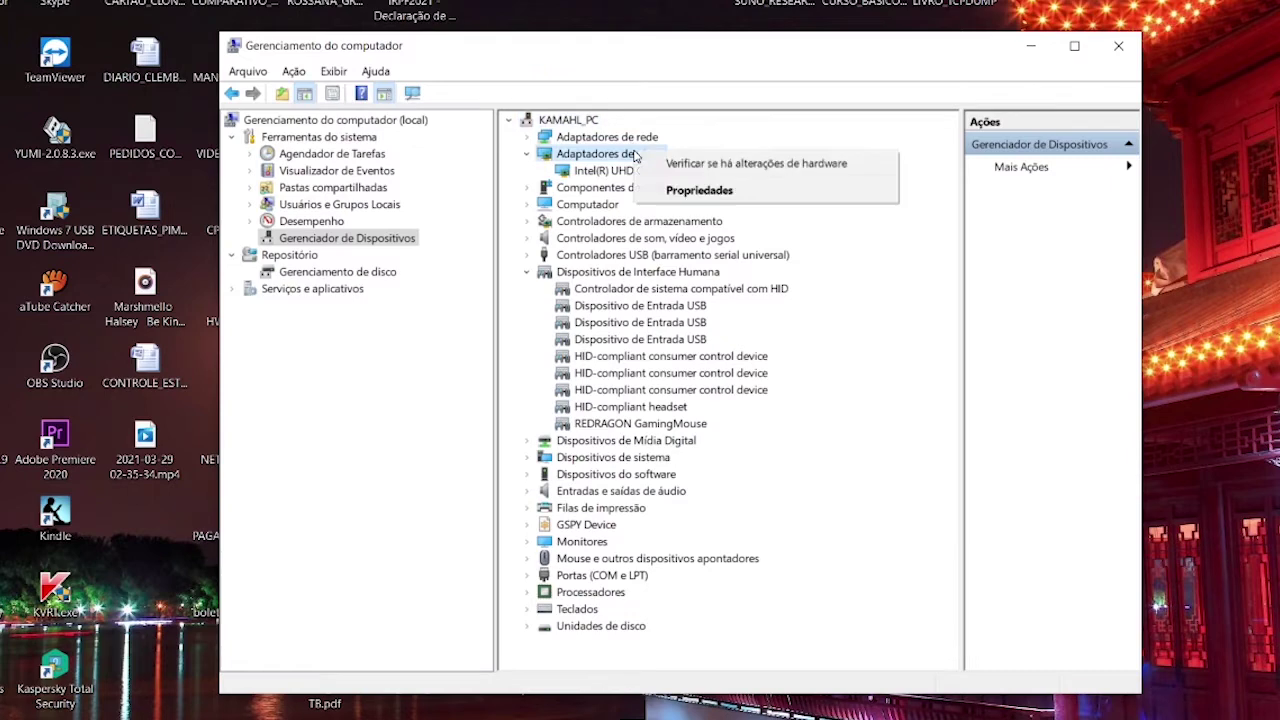
left_click(674, 190)
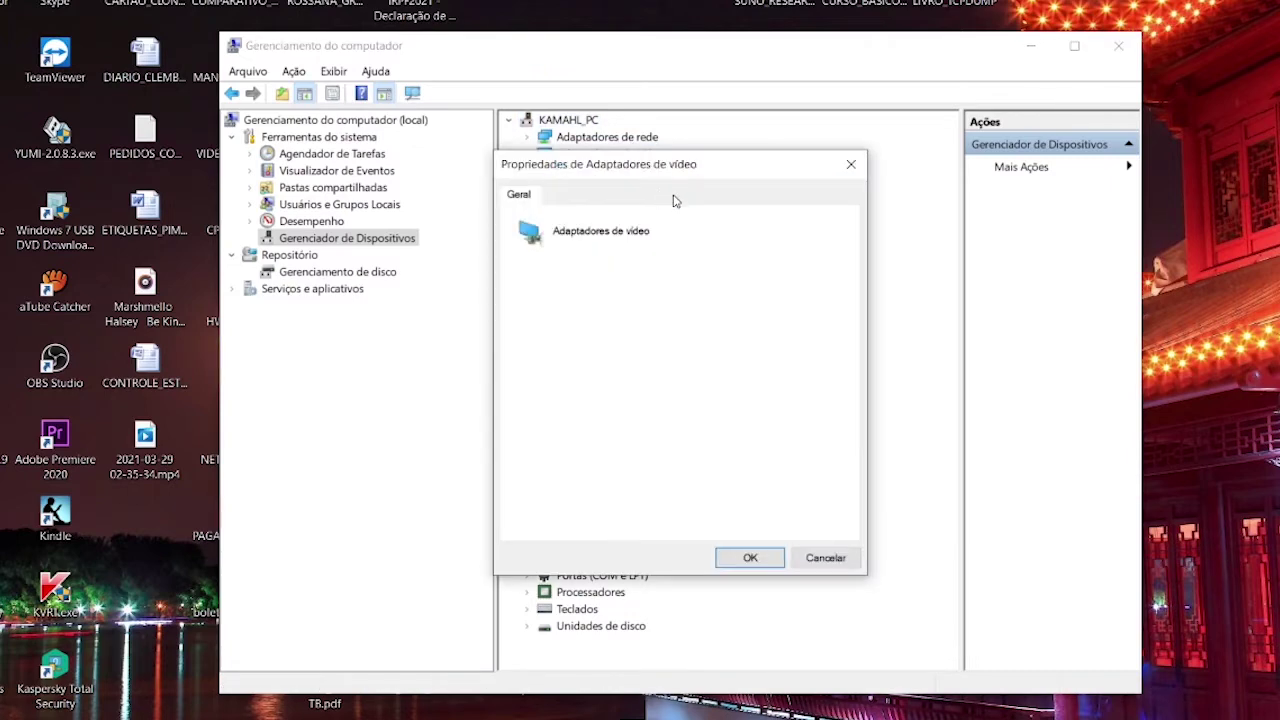
left_click(851, 164)
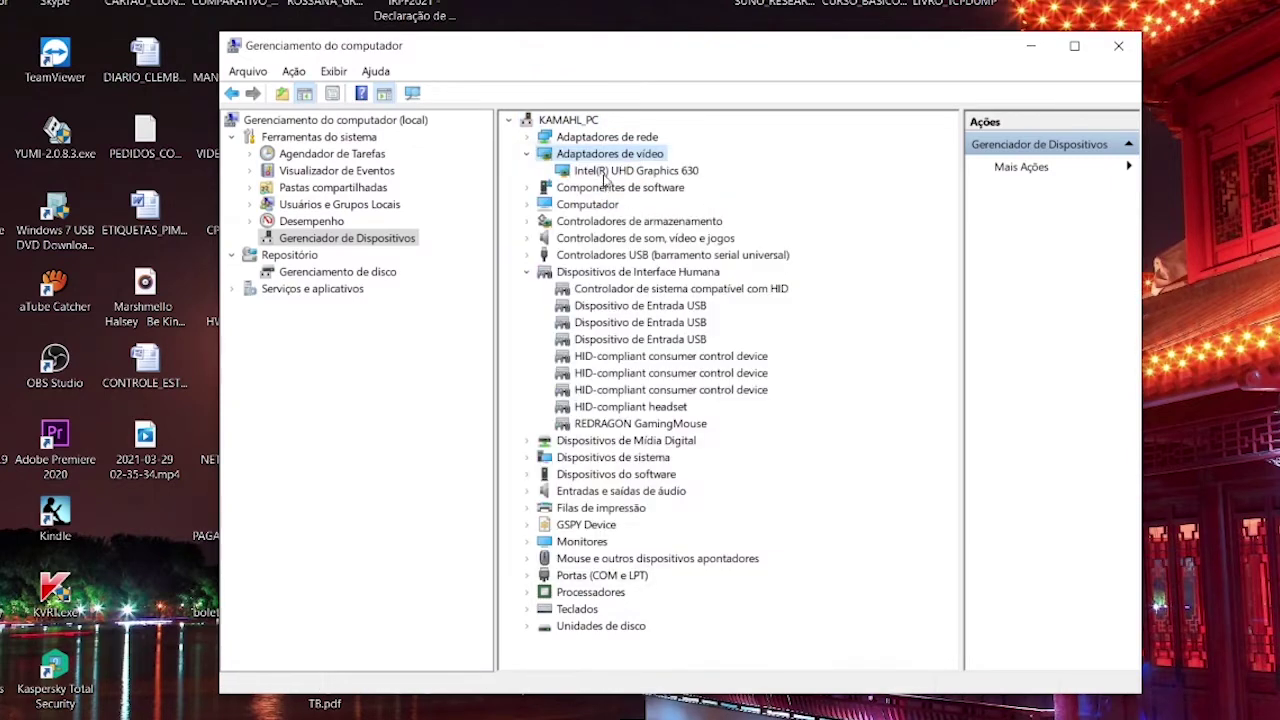
Step: View the Intel(R) UHD Graphics 630 driver information and its driver update options, leaving both without updating
left_click(604, 176)
right_click(602, 174)
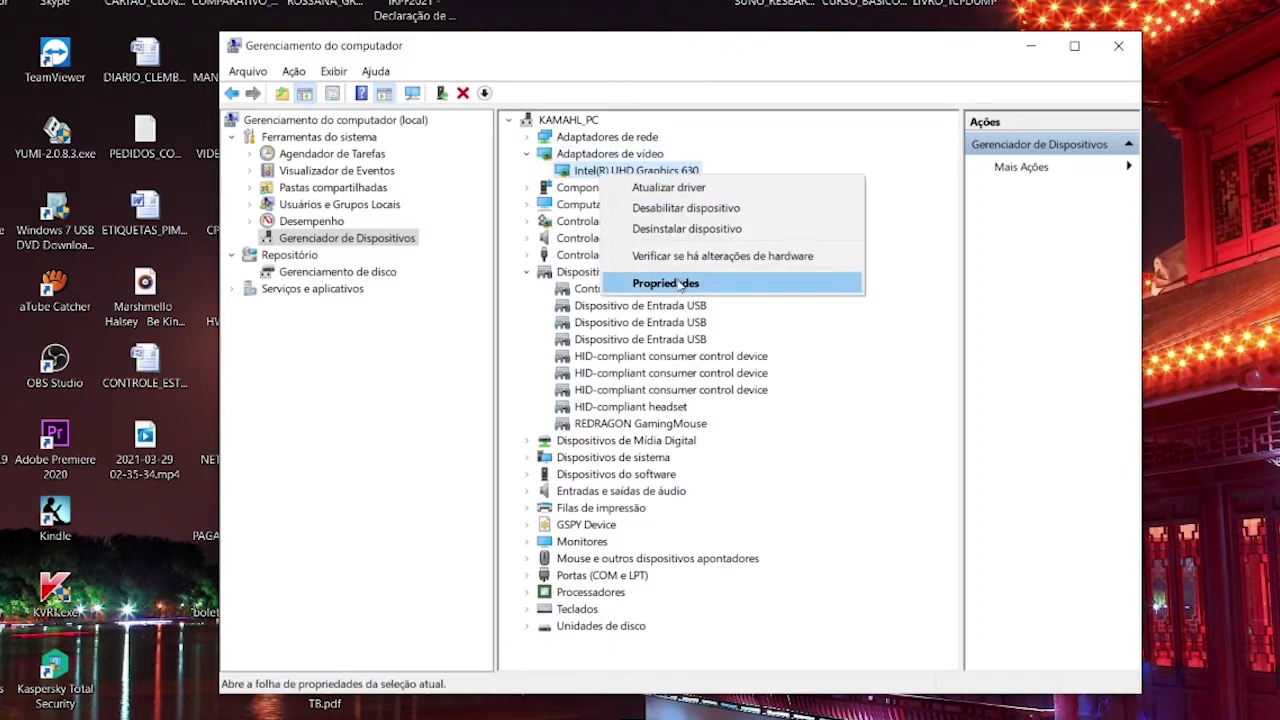
left_click(679, 286)
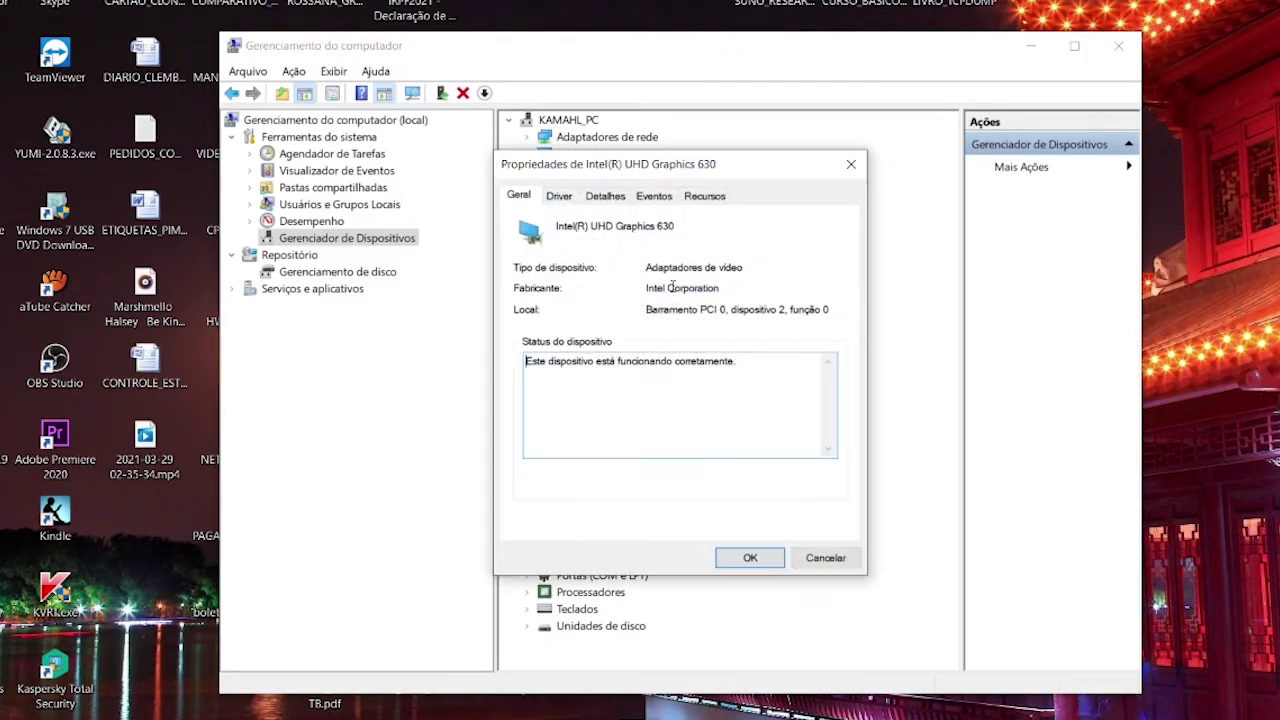
left_click(568, 199)
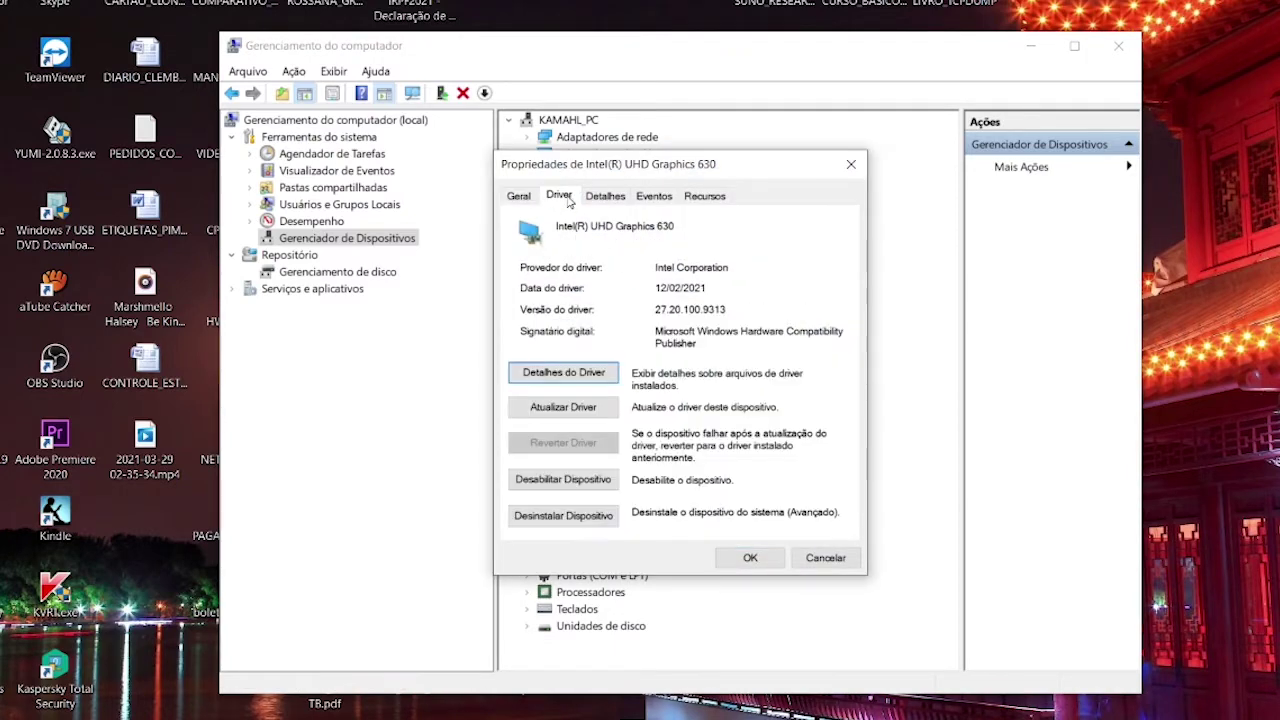
left_click(580, 408)
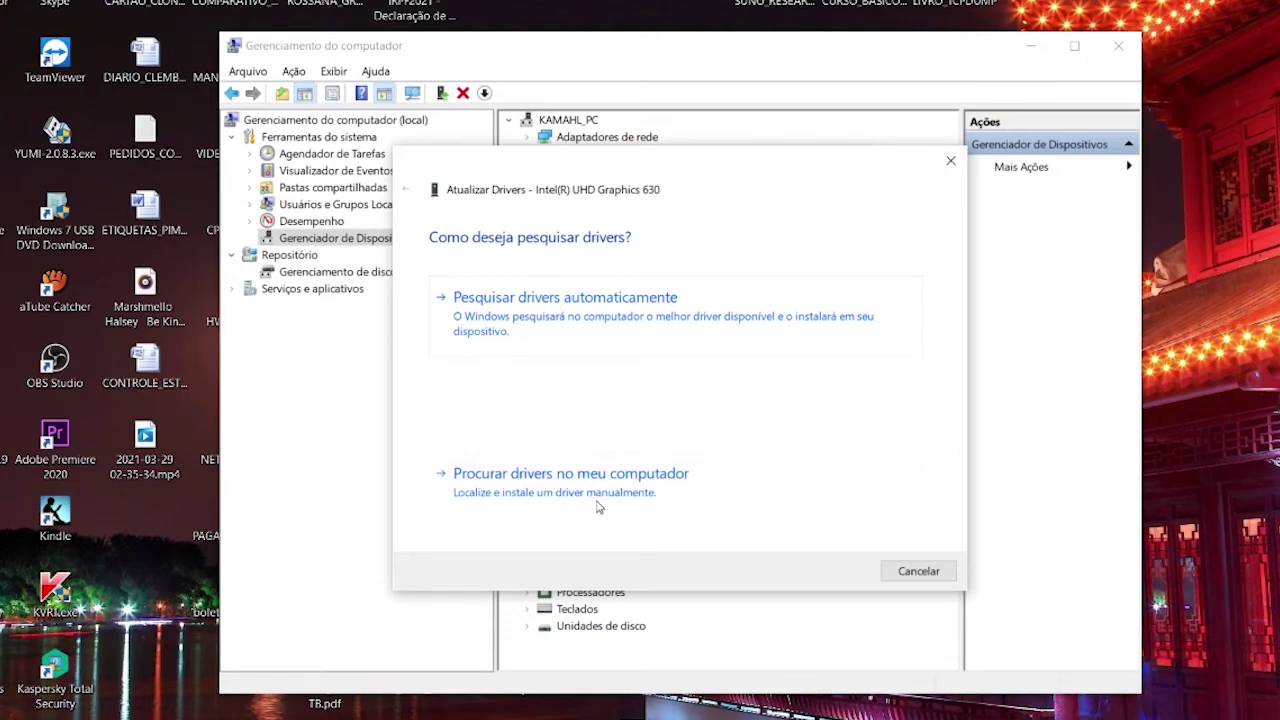
left_click(891, 574)
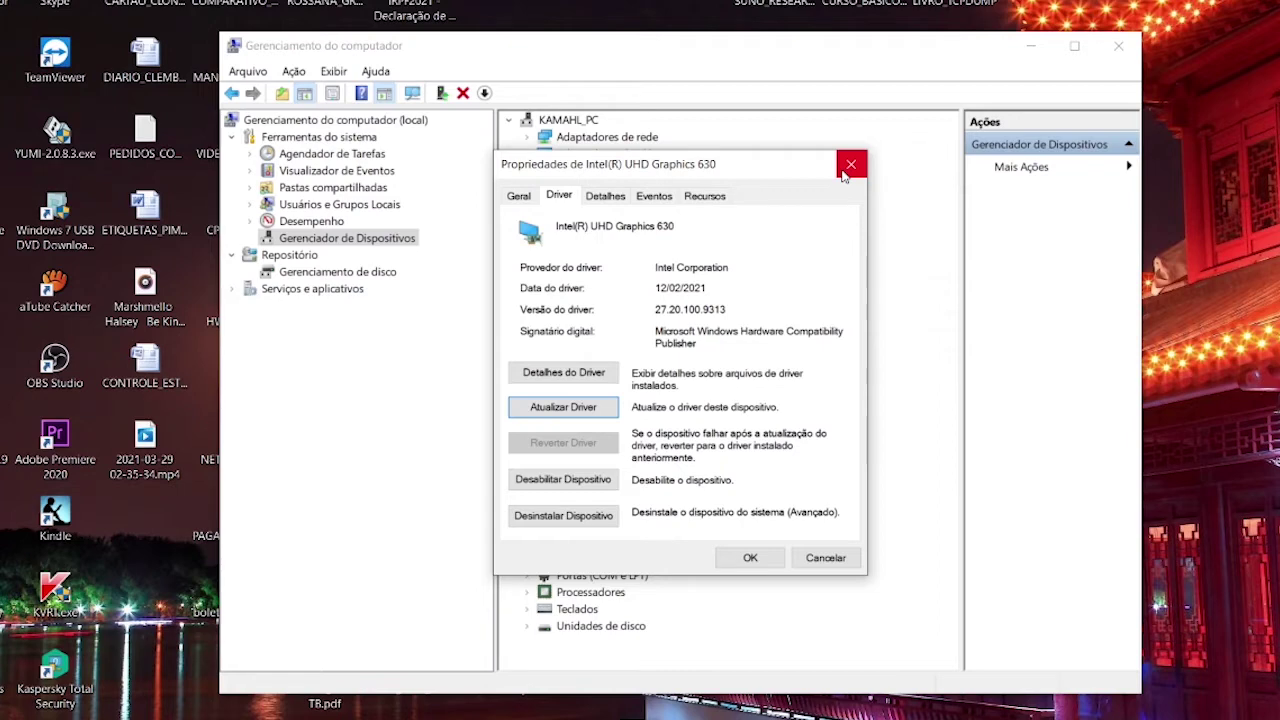
left_click(849, 166)
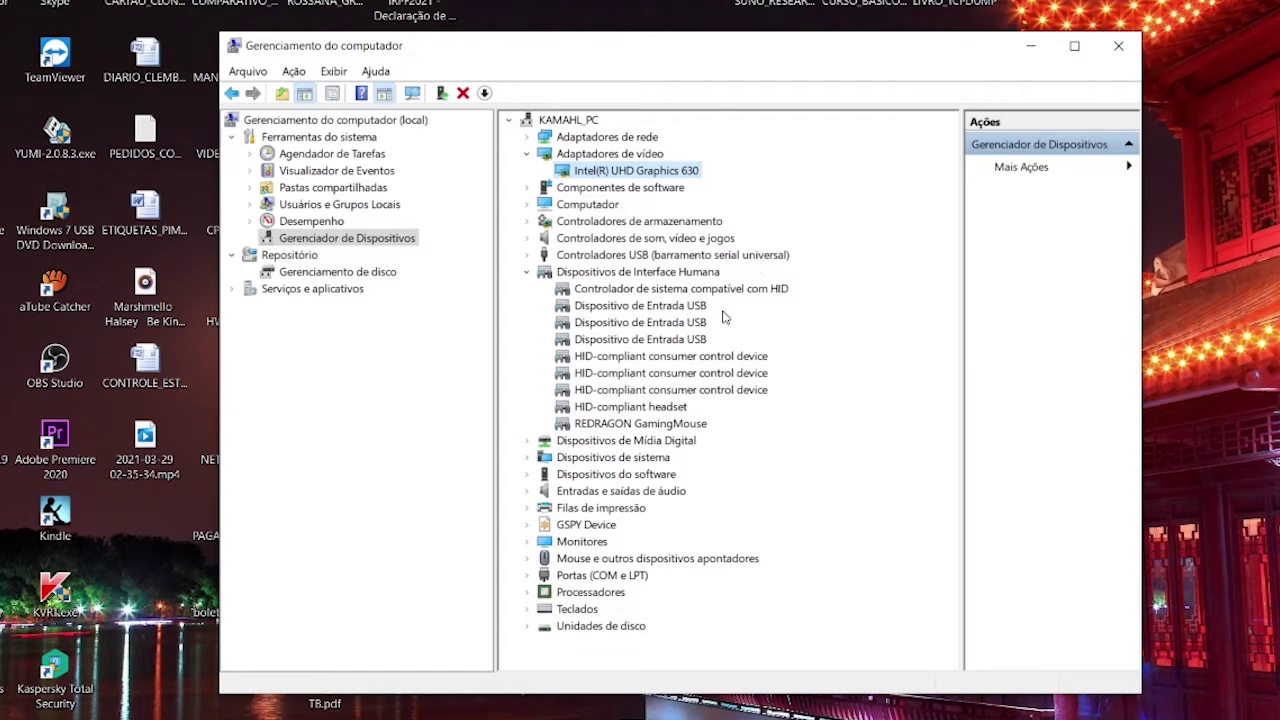
Step: Switch to Chrome, search Google in a new tab for "DRIVER INTEL VIDEO" and look through the results
mouse_move(636, 712)
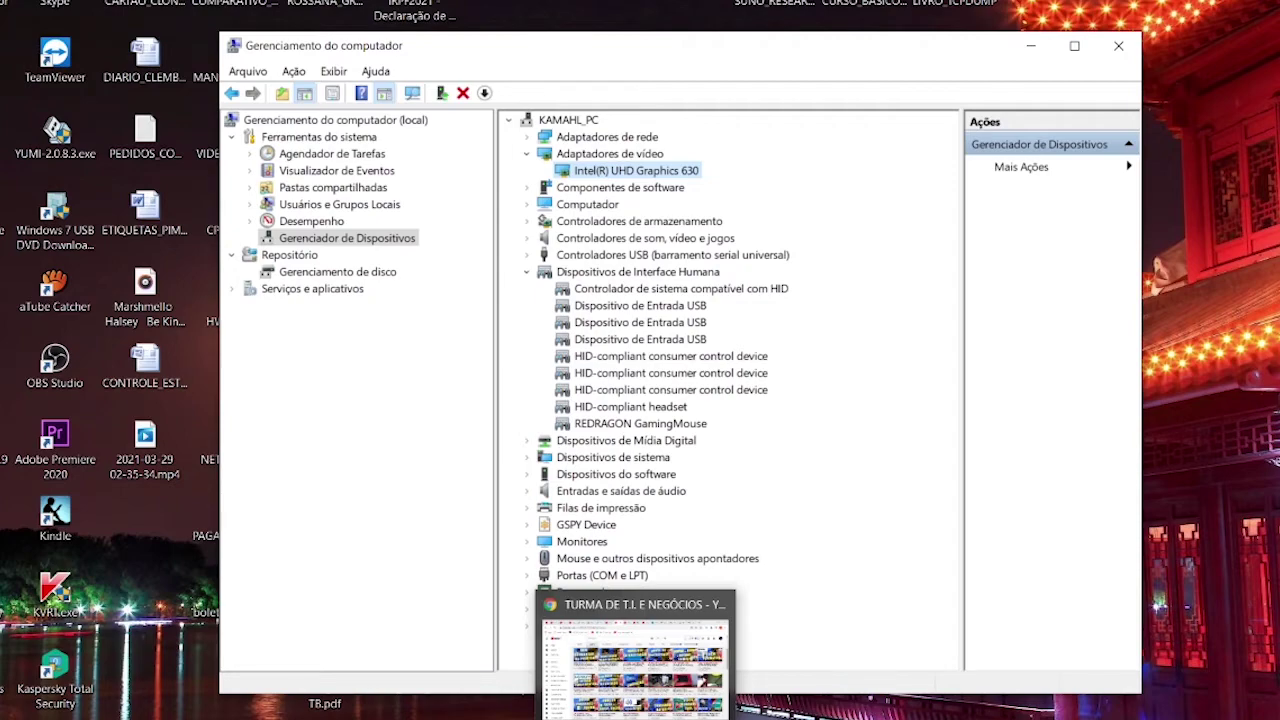
left_click(635, 660)
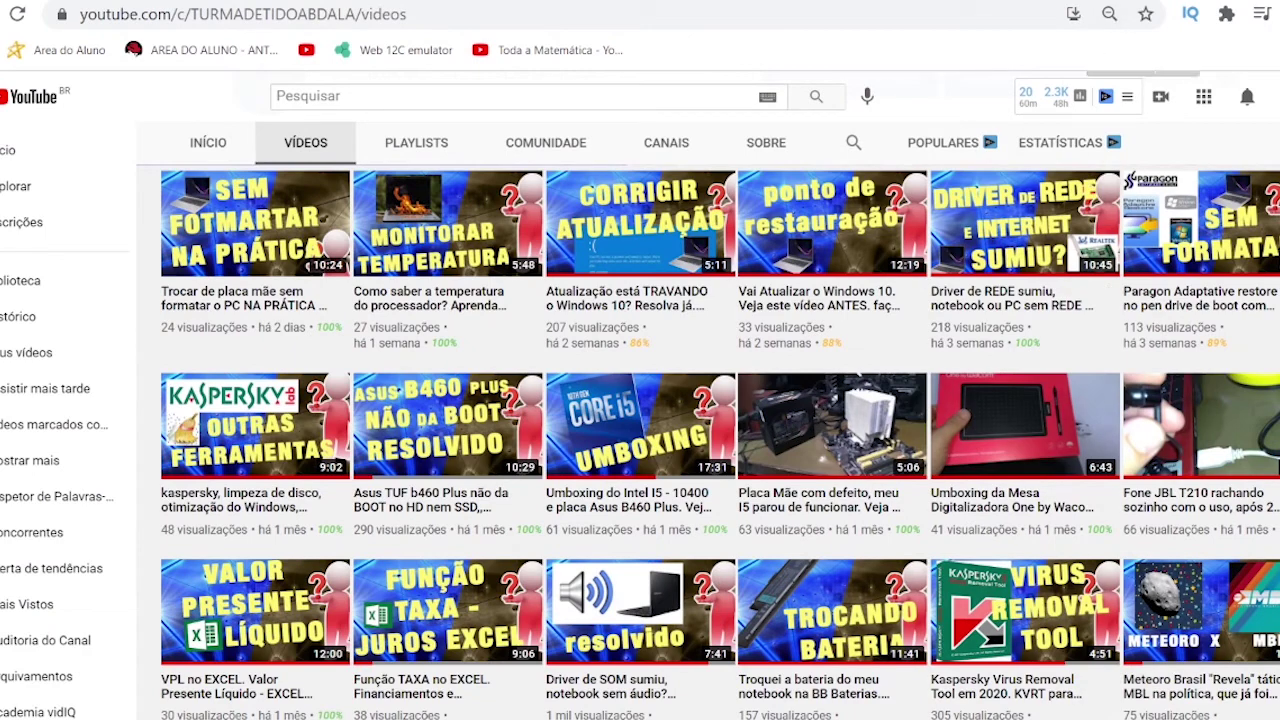
key("ctrl+t")
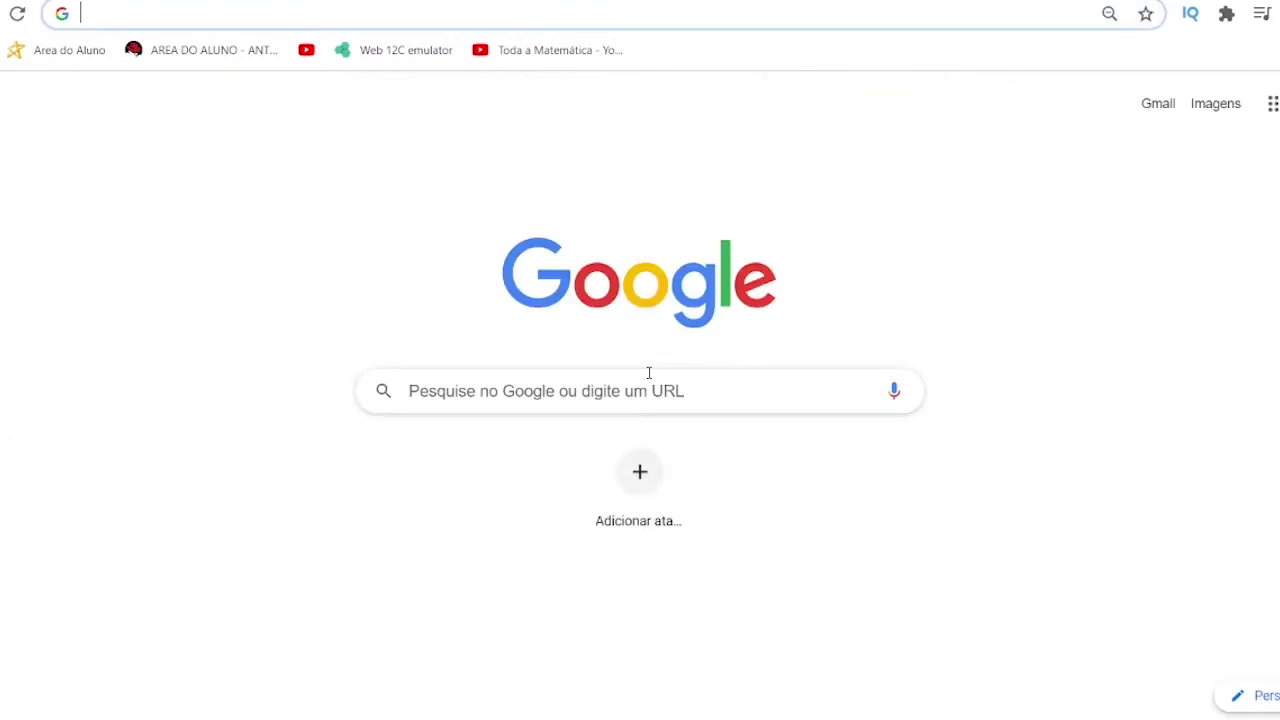
left_click(632, 390)
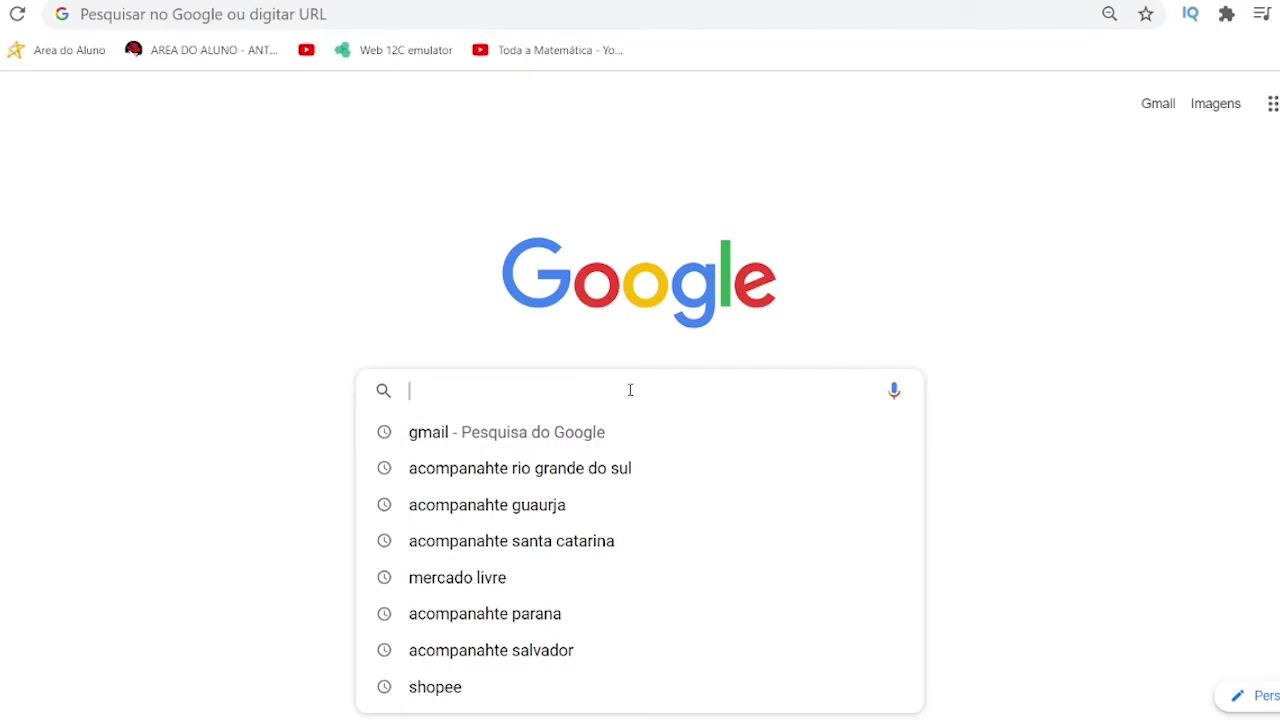
type("DRIVER I")
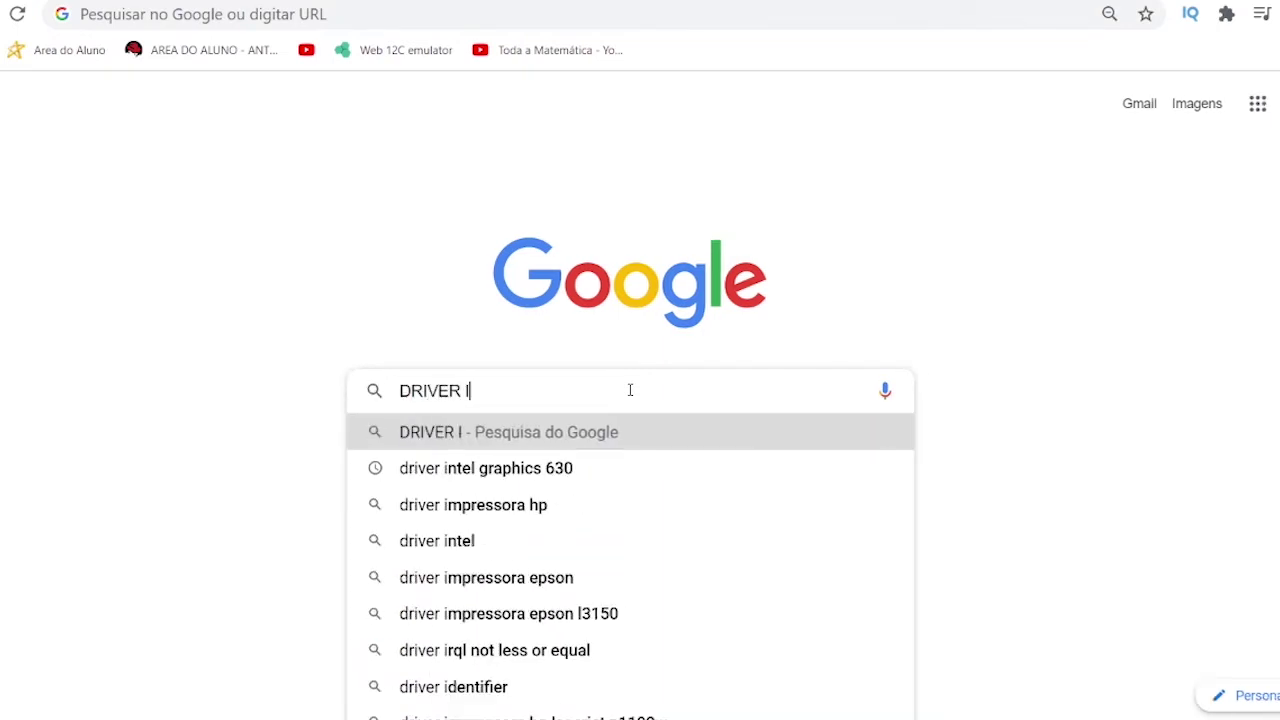
type("NTEL VIDEO")
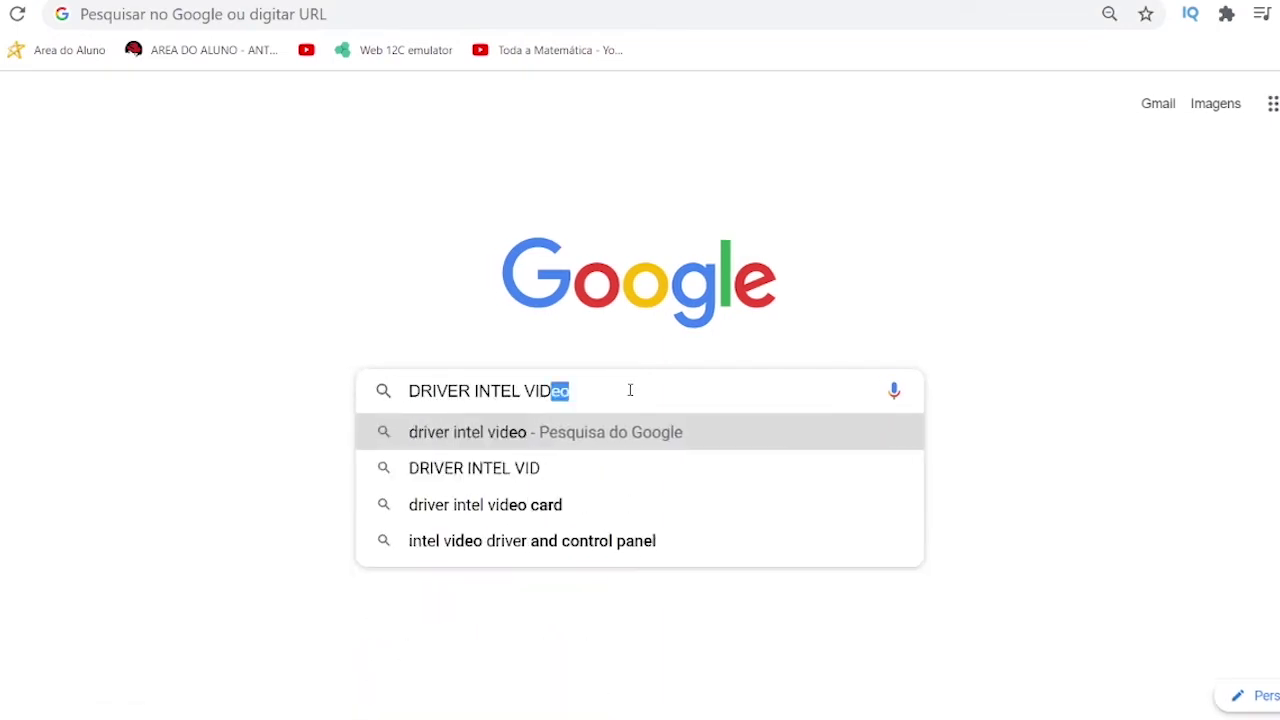
key("Return")
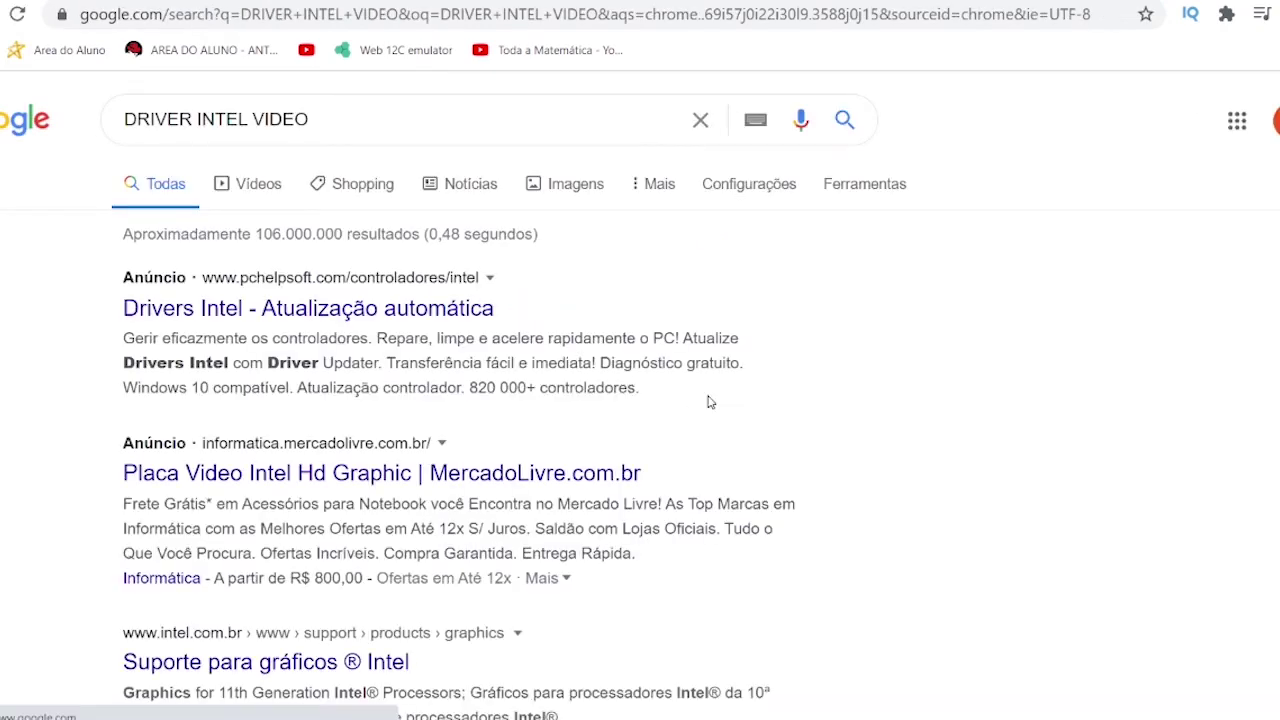
scroll(320, 372, "down", 1)
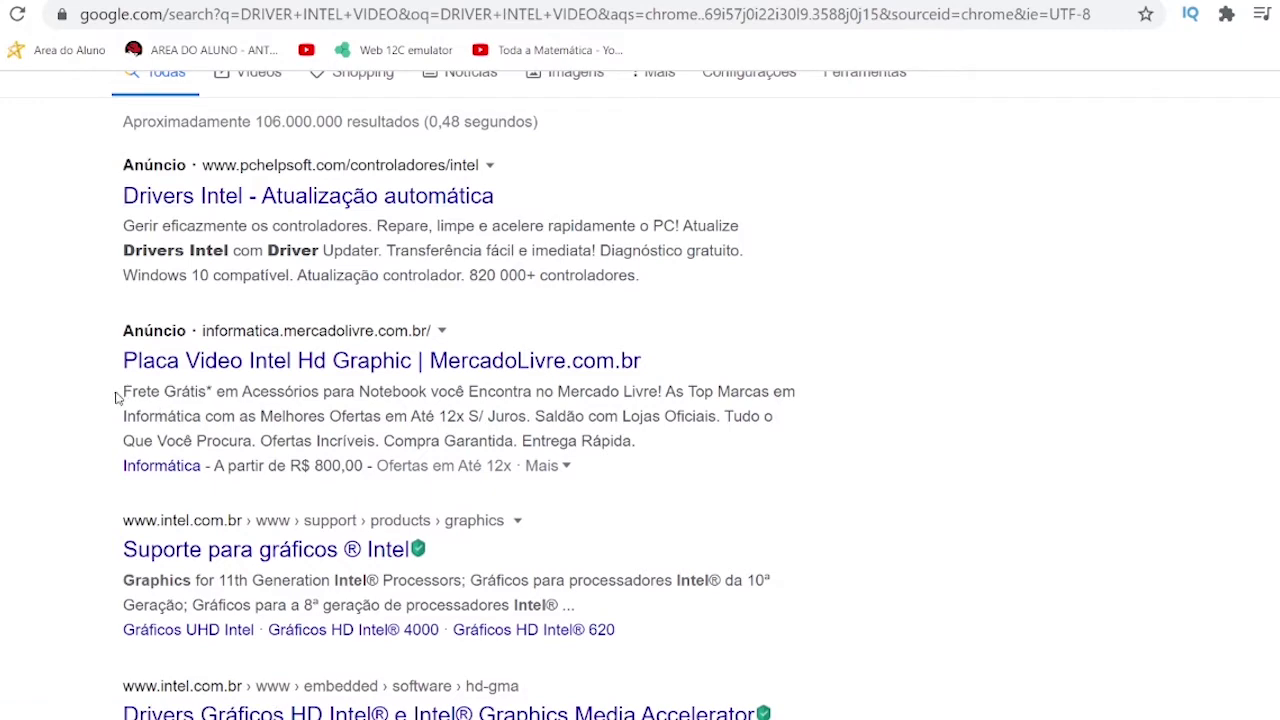
scroll(104, 400, "down", 2)
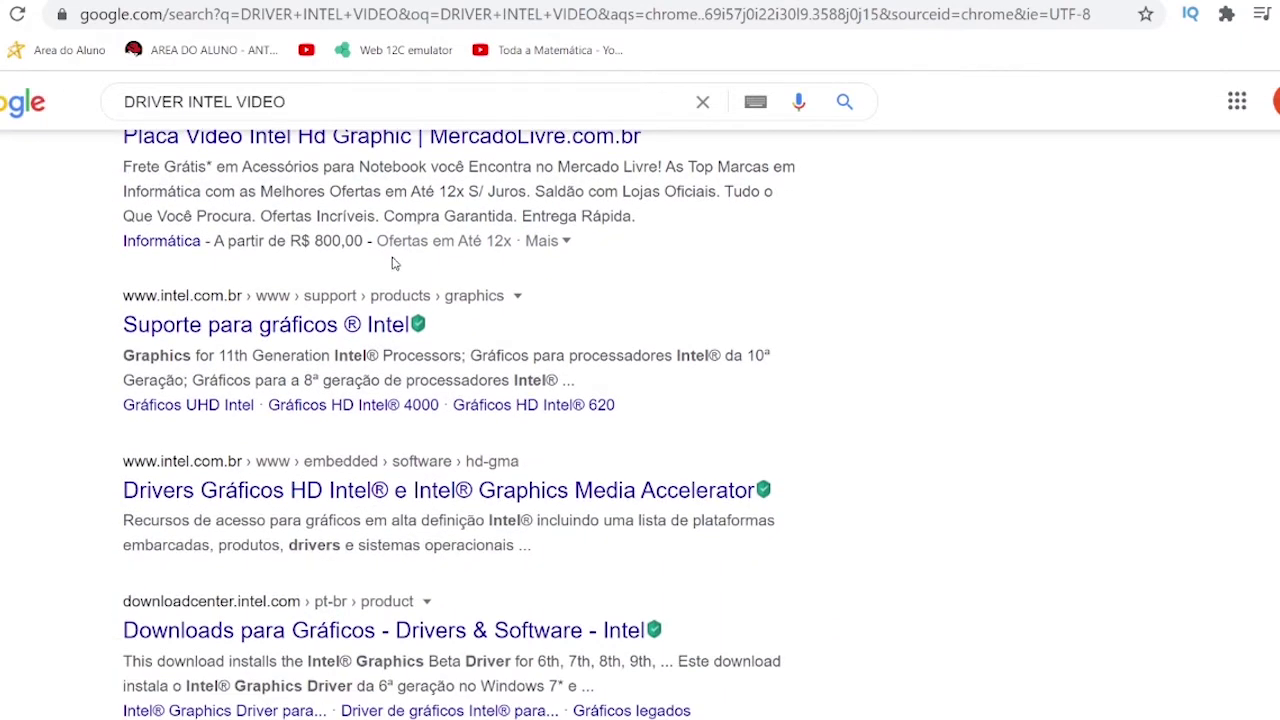
Step: Open the Intel HD graphics drivers search result and go through Intel's download center to the Graphics downloads
left_click(198, 486)
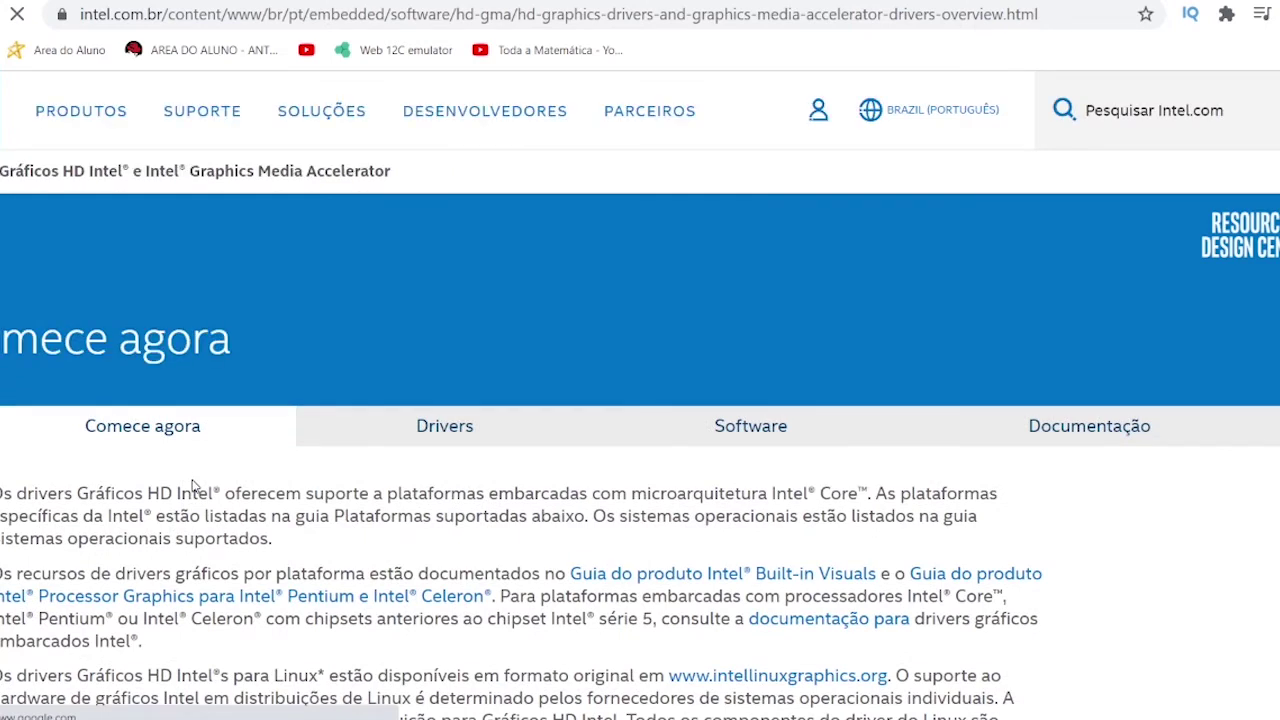
left_click(190, 114)
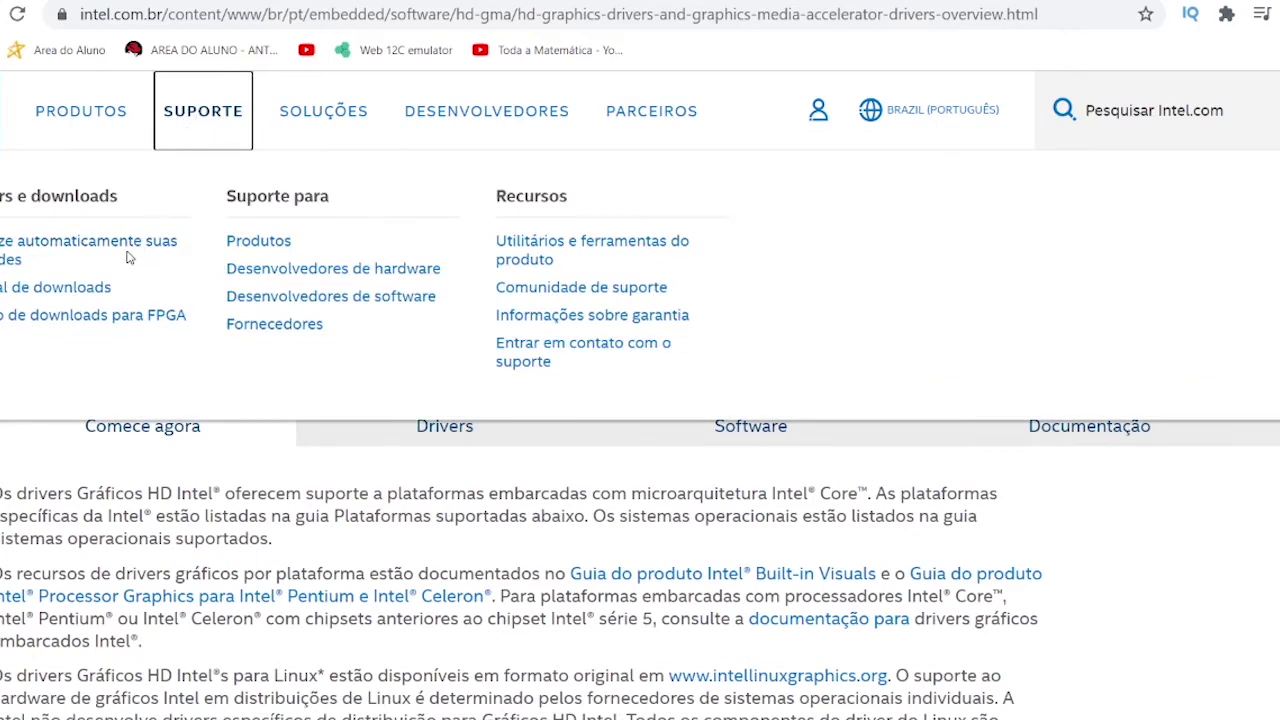
left_click(93, 290)
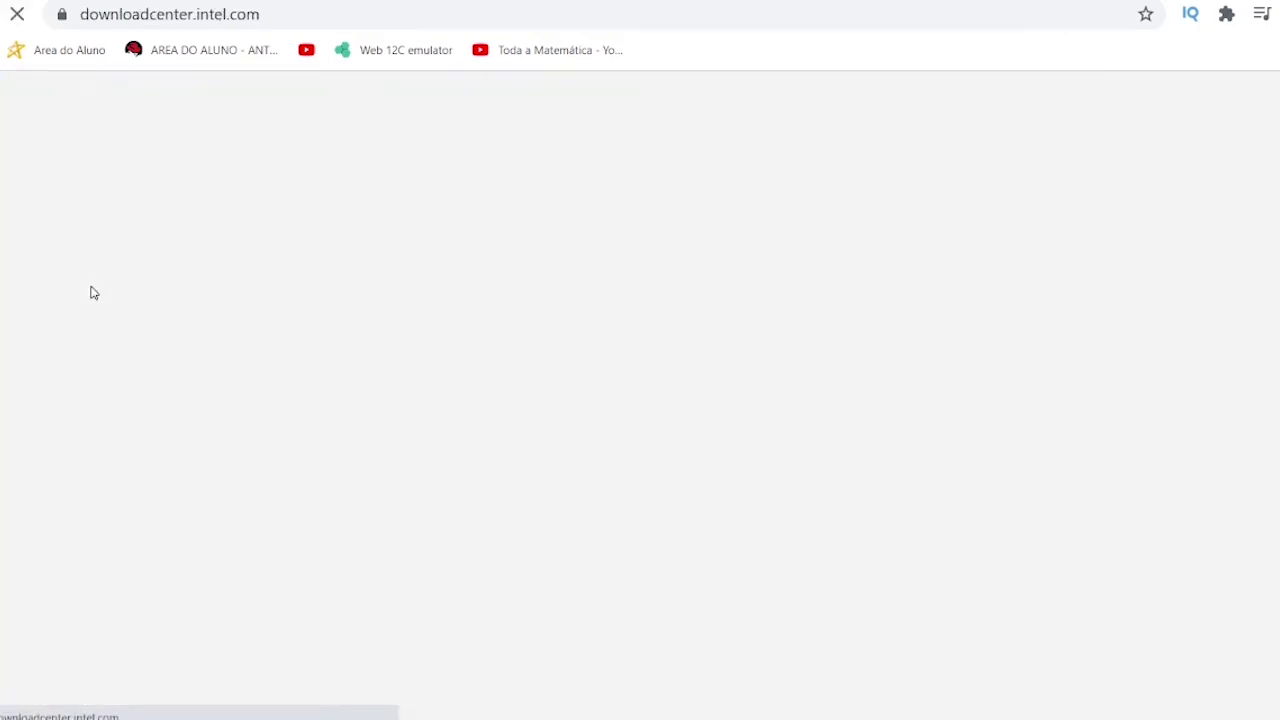
scroll(90, 292, "down", 3)
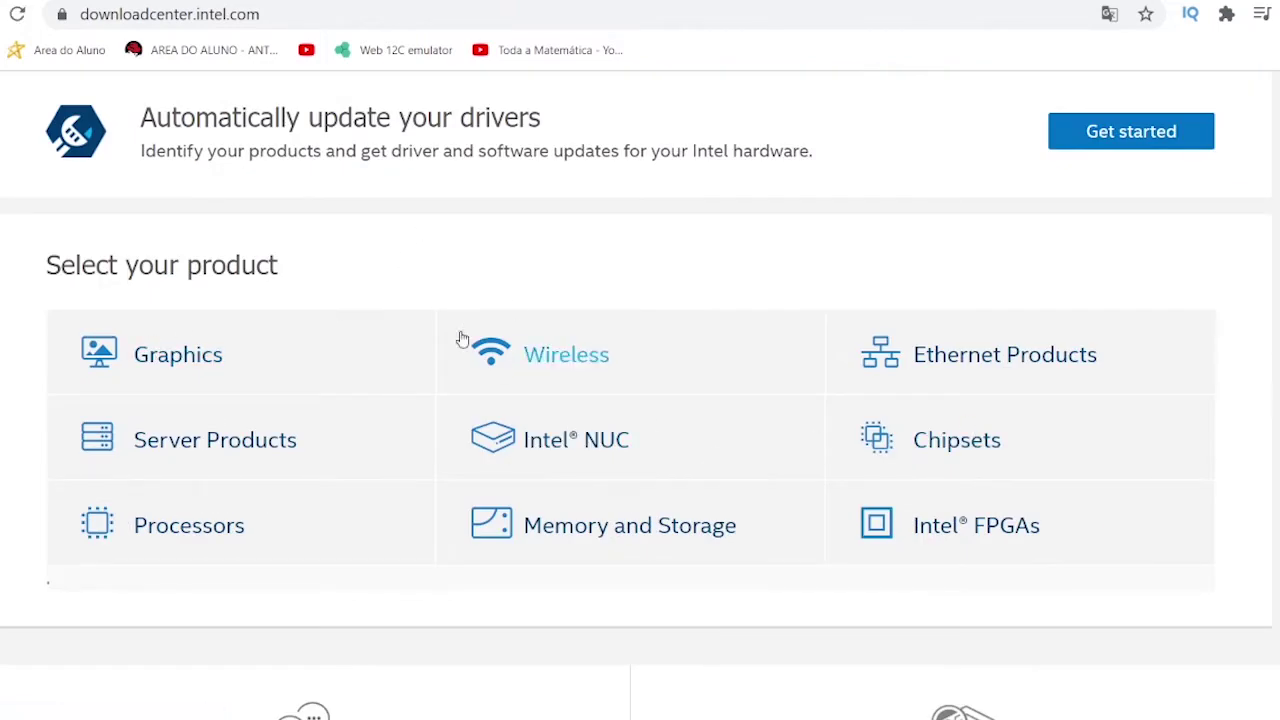
left_click(226, 367)
scroll(224, 366, "down", 2)
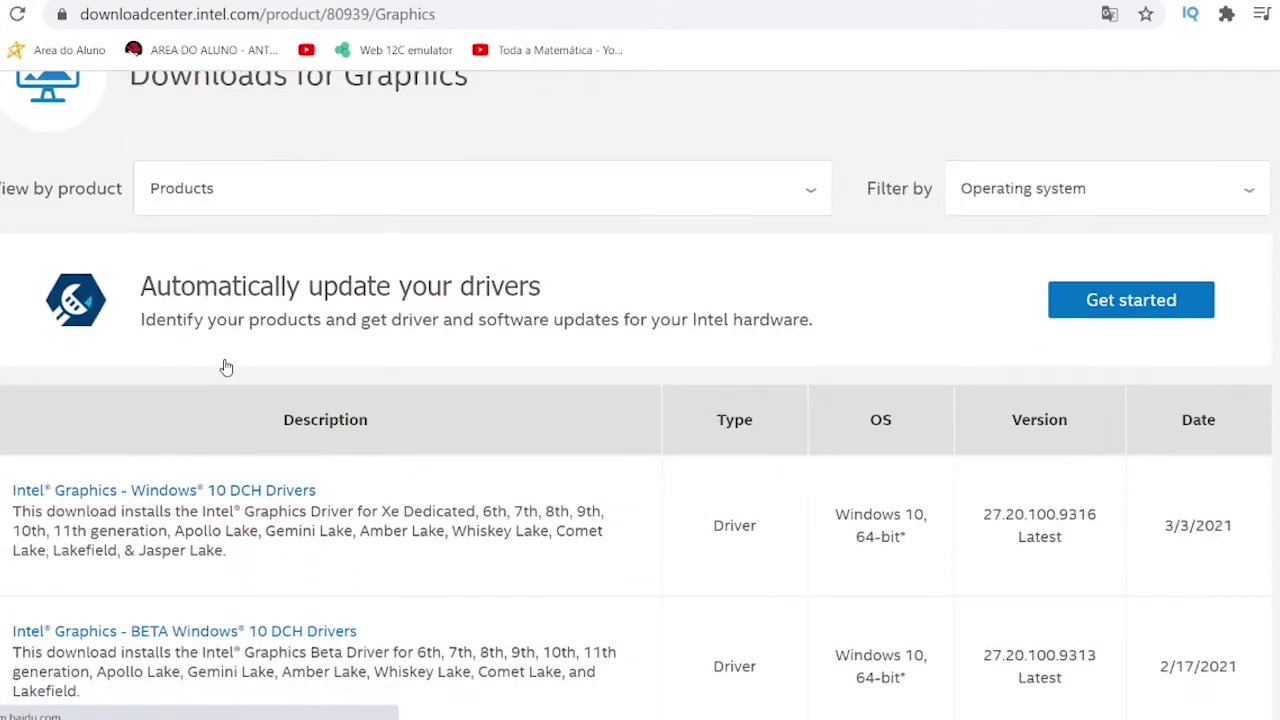
scroll(224, 366, "up", 1)
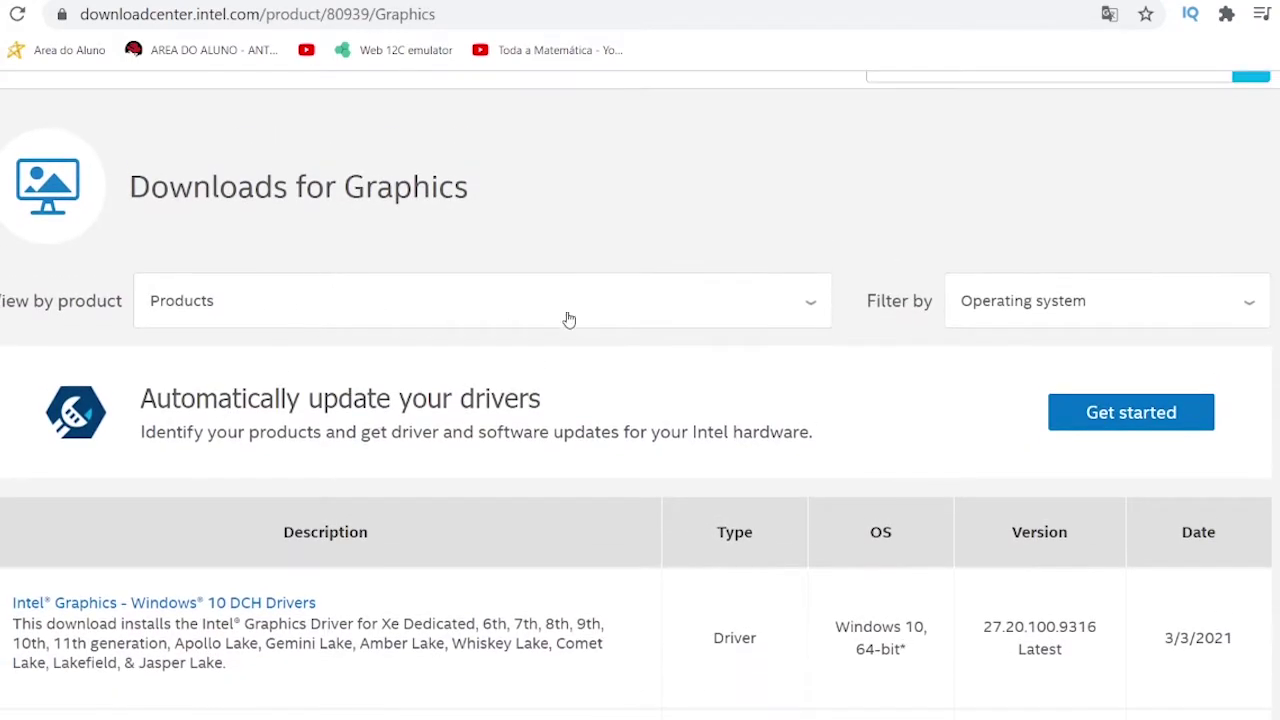
Step: Narrow the graphics downloads to the Intel UHD Graphics Family and view its listed drivers
left_click(568, 319)
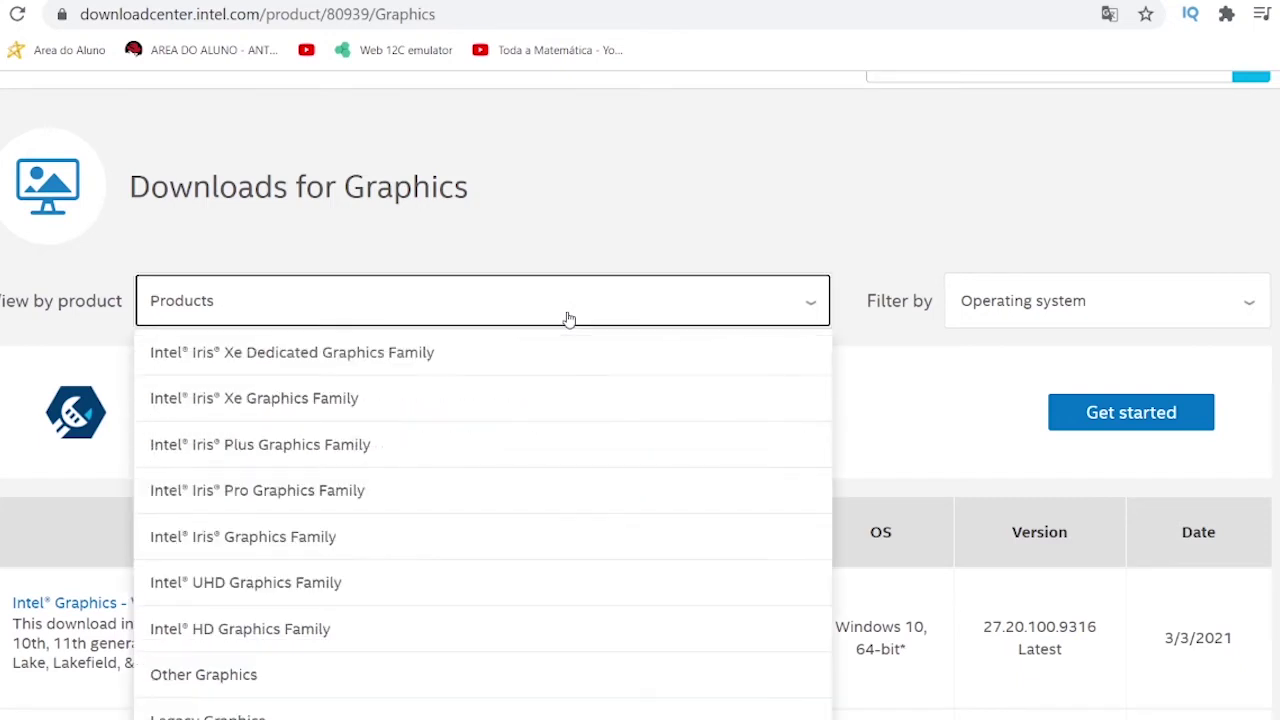
scroll(469, 406, "down", 1)
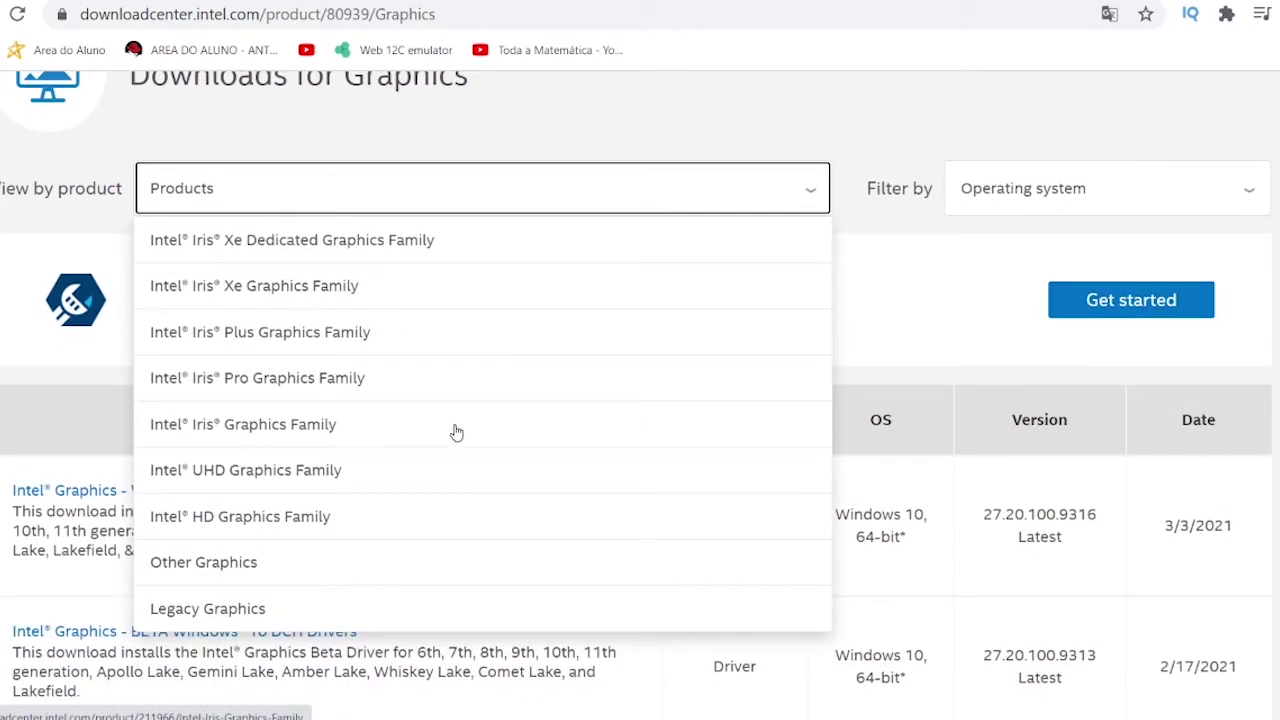
left_click(323, 480)
scroll(323, 480, "down", 3)
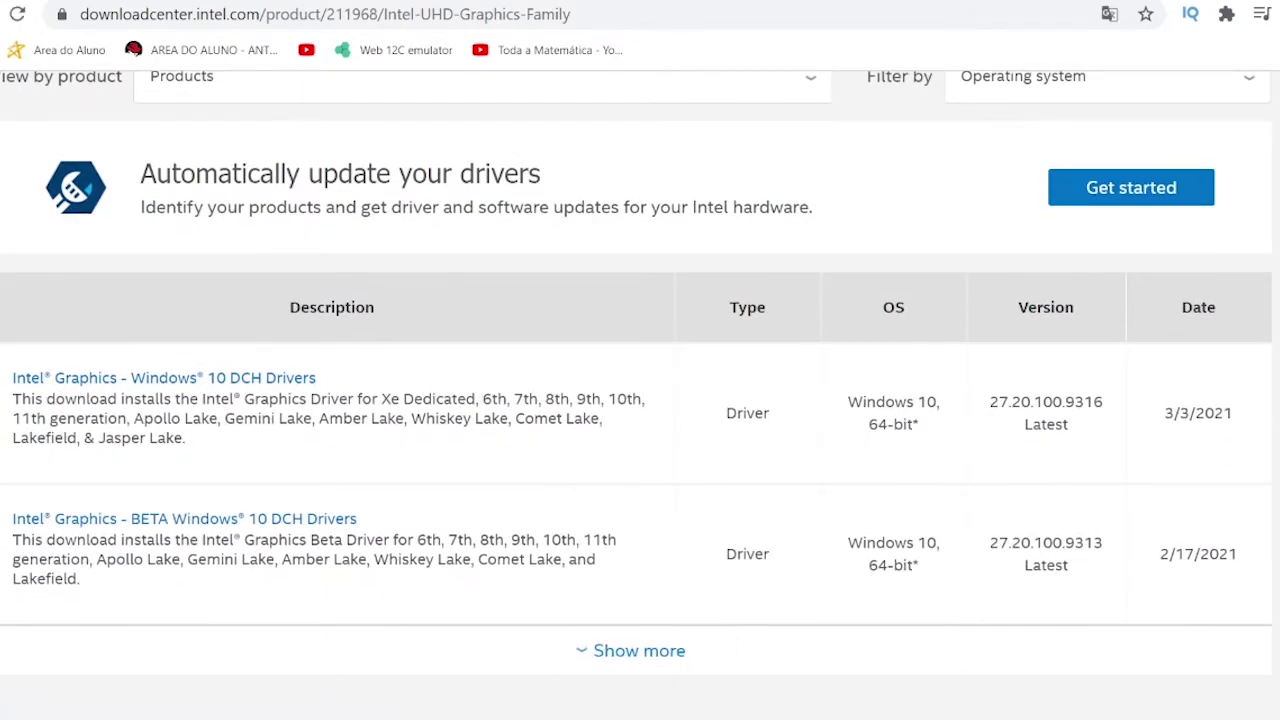
Step: Switch to Computer Management to check the installed display adapter's model, and return to Chrome
key("alt+Tab")
mouse_move(900, 712)
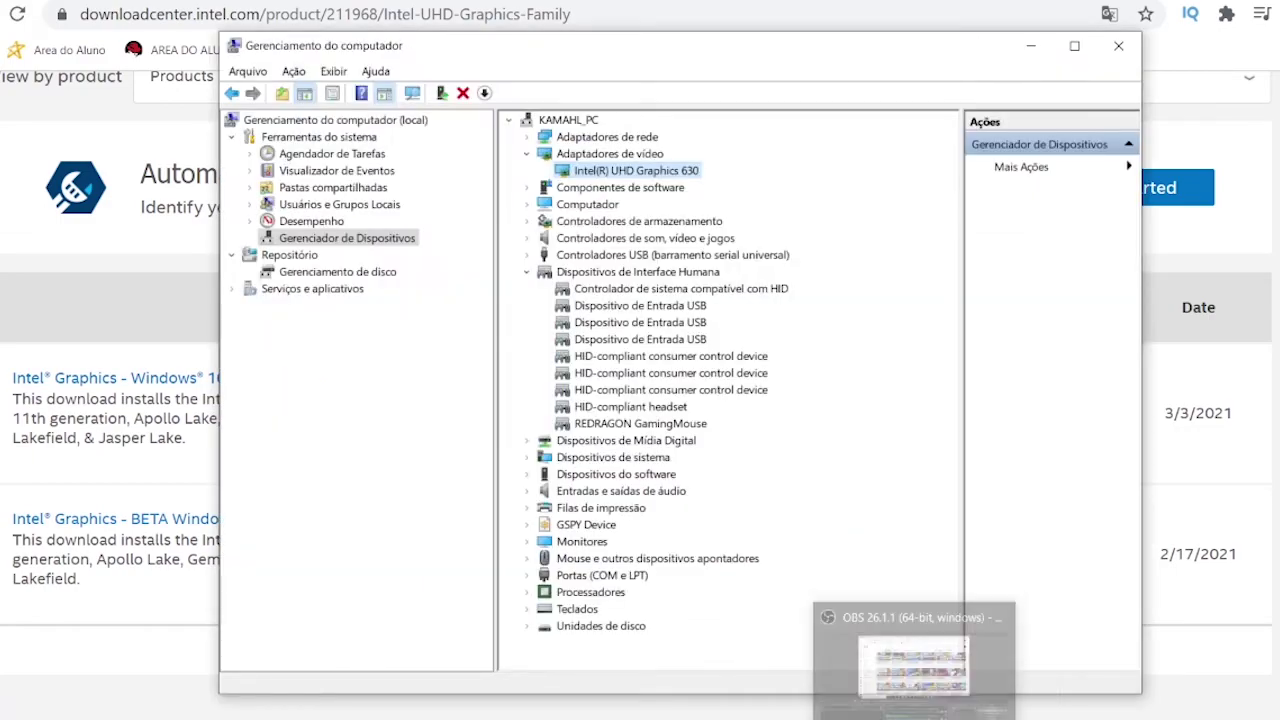
left_click(869, 668)
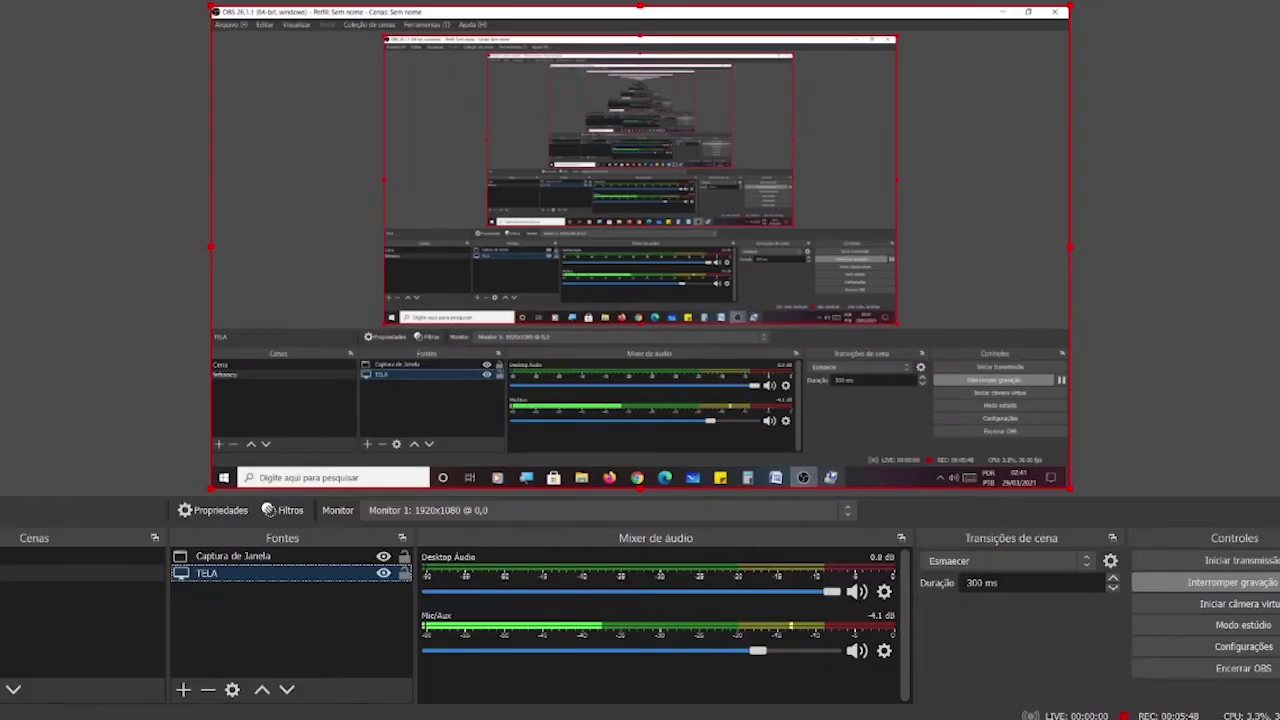
left_click(958, 716)
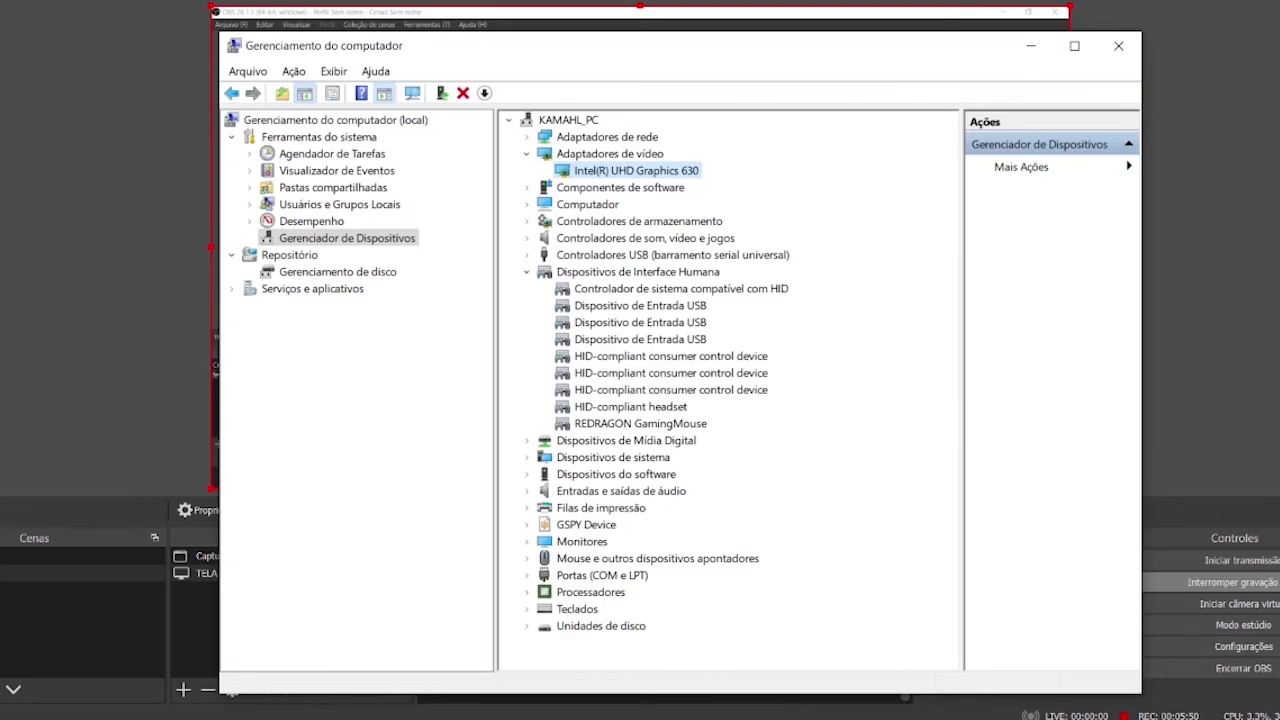
left_click(794, 716)
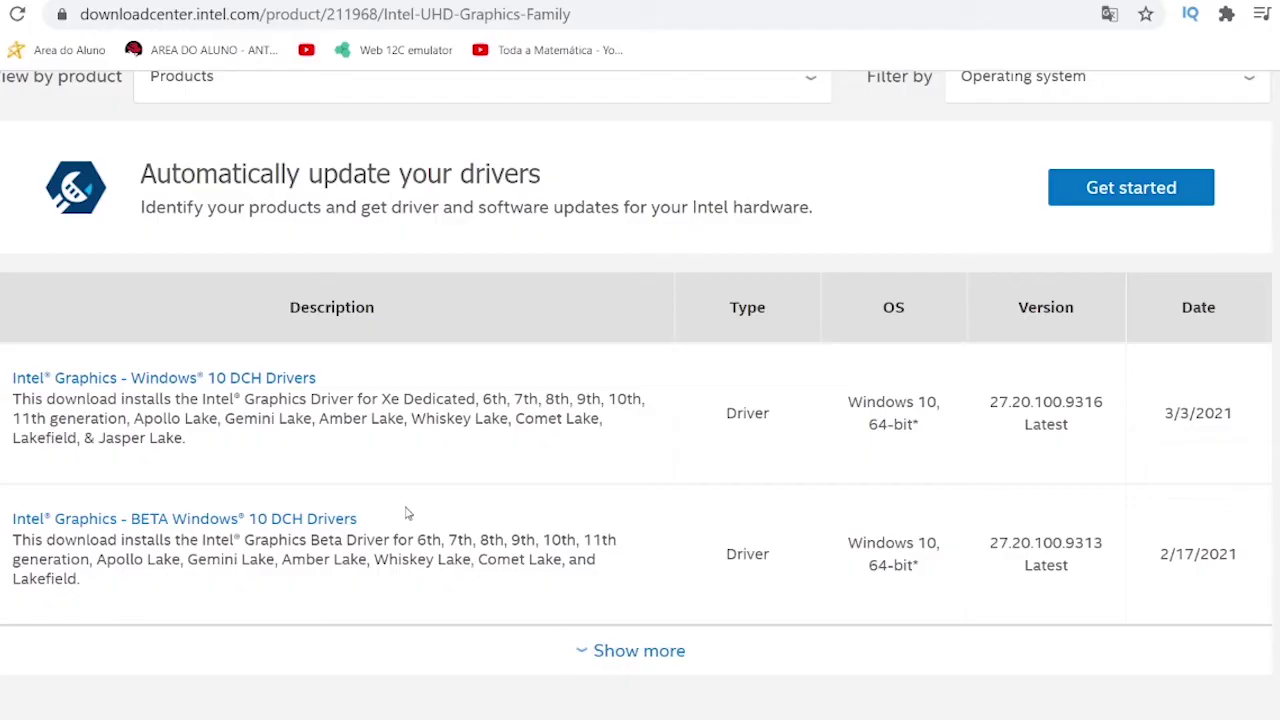
Step: View the operating system filter choices and choose Intel UHD Graphics 630 as the product
scroll(407, 513, "up", 2)
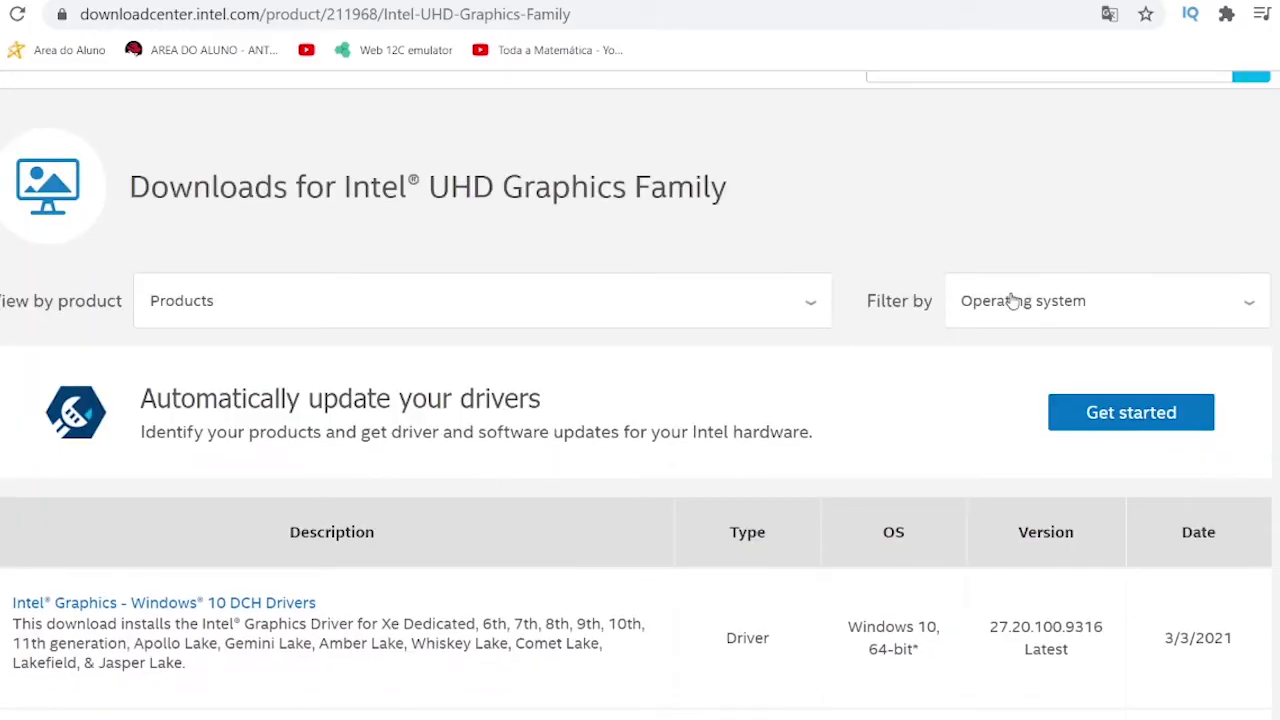
left_click(1115, 310)
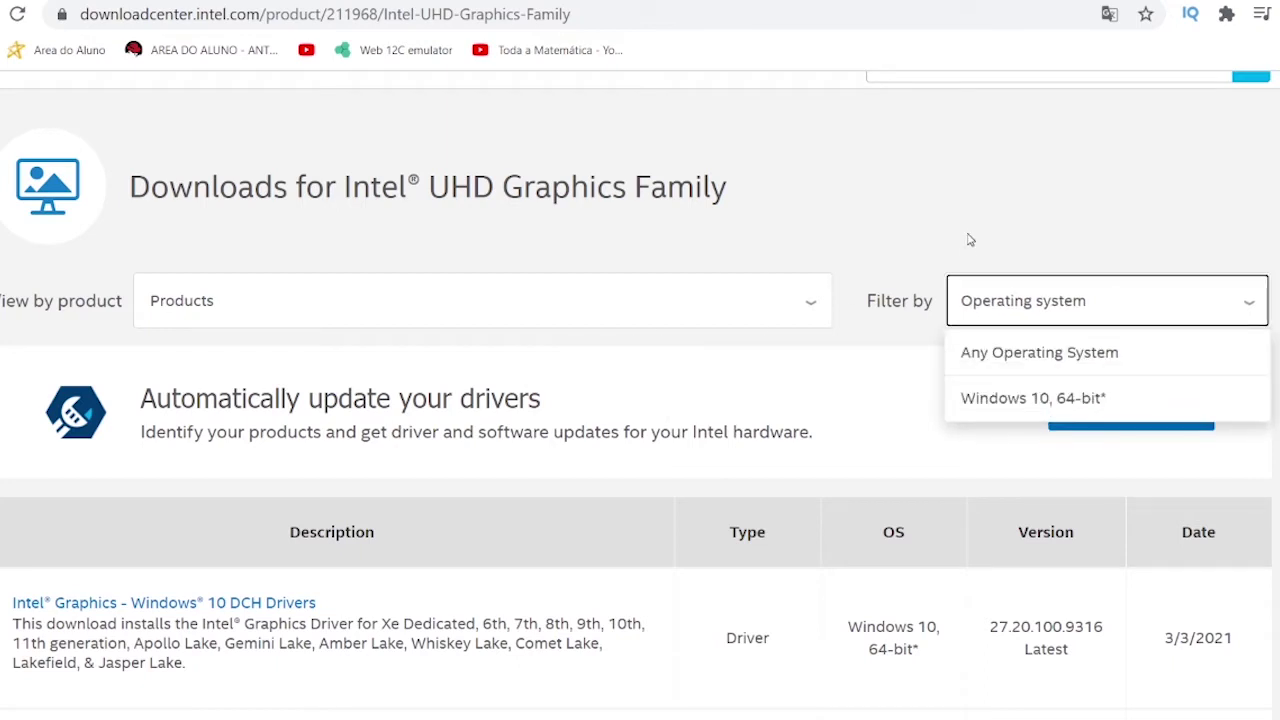
scroll(758, 298, "down", 1)
scroll(758, 298, "down", 1)
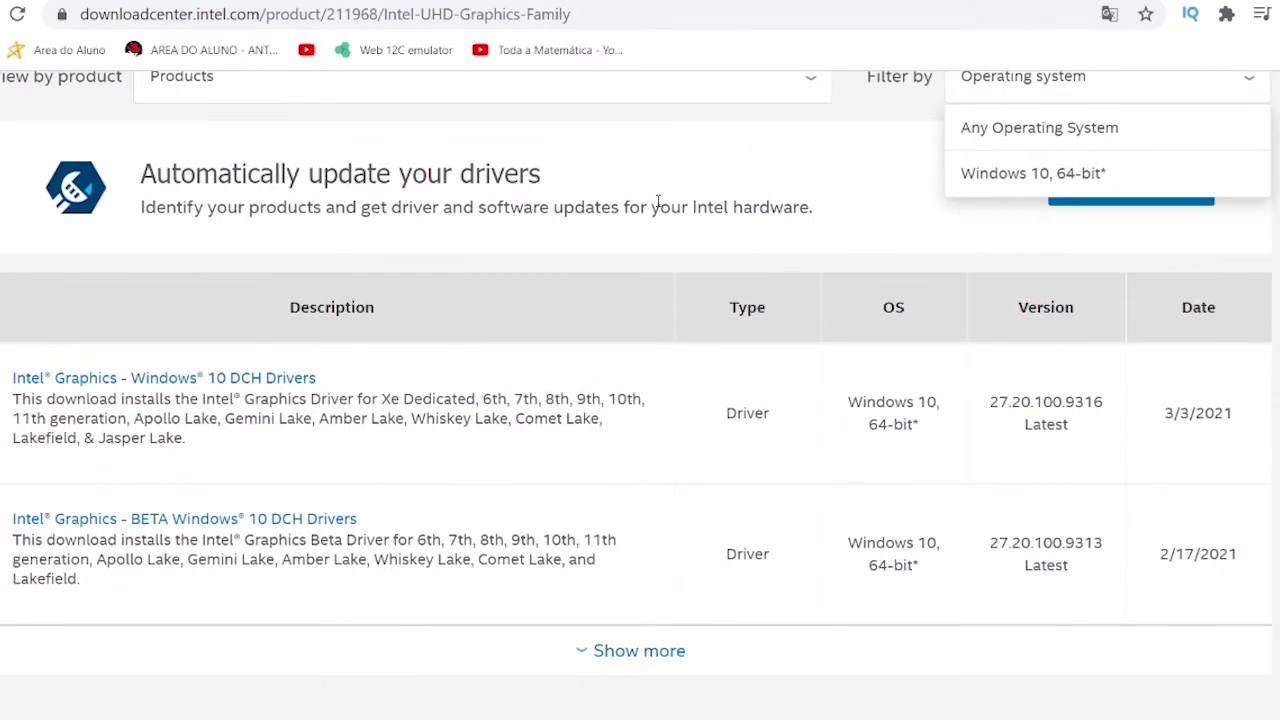
scroll(658, 203, "up", 1)
left_click(612, 192)
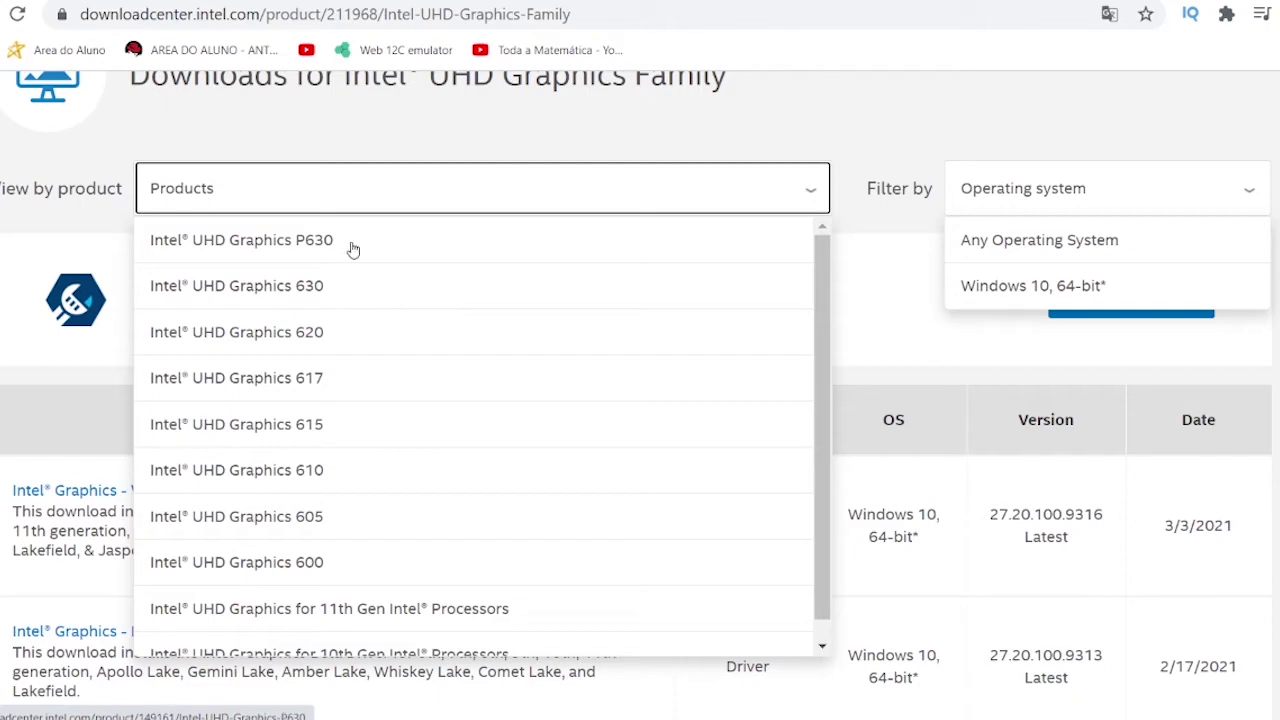
left_click(310, 290)
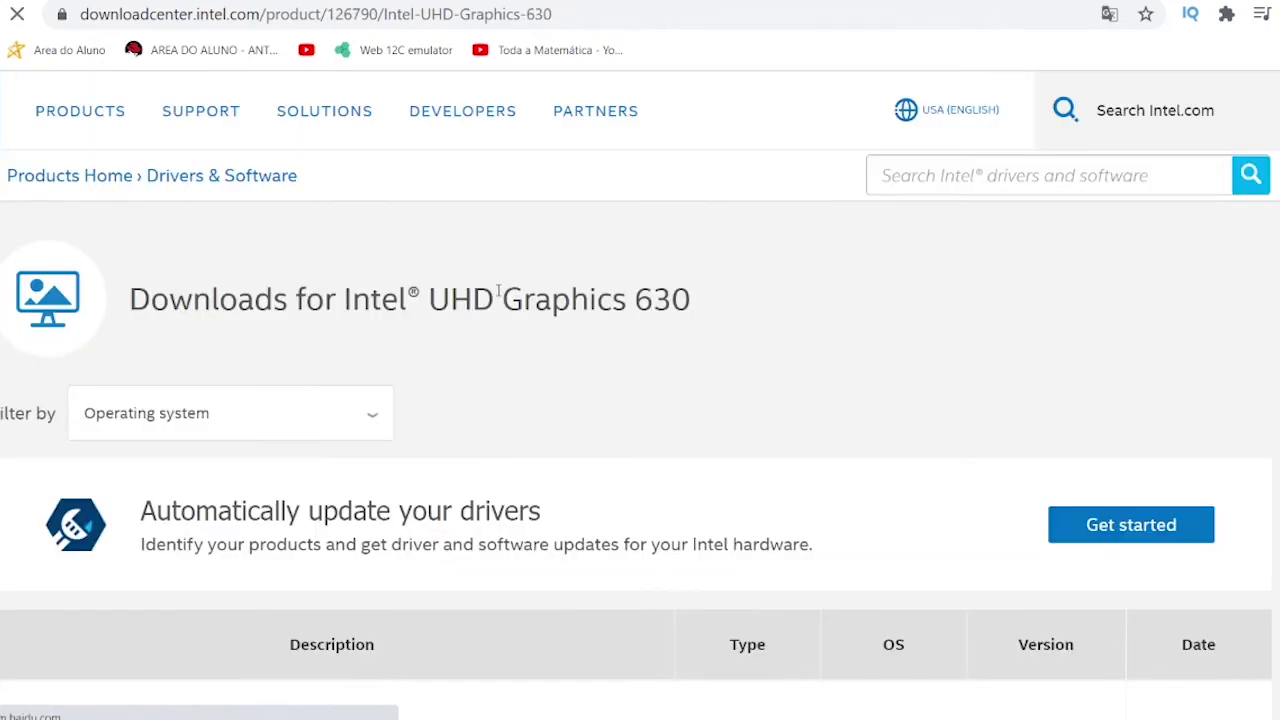
scroll(837, 331, "down", 2)
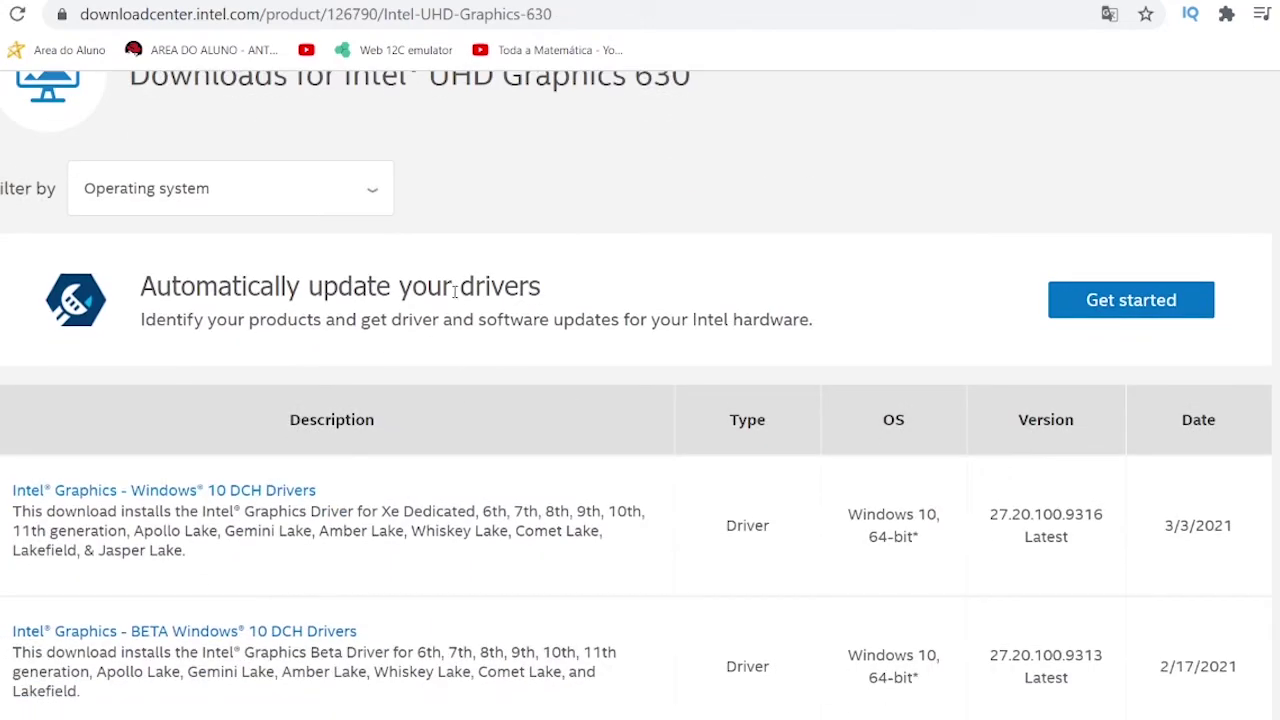
Step: Filter the UHD Graphics 630 downloads by Windows 10, 64-bit and look through the drivers
left_click(329, 203)
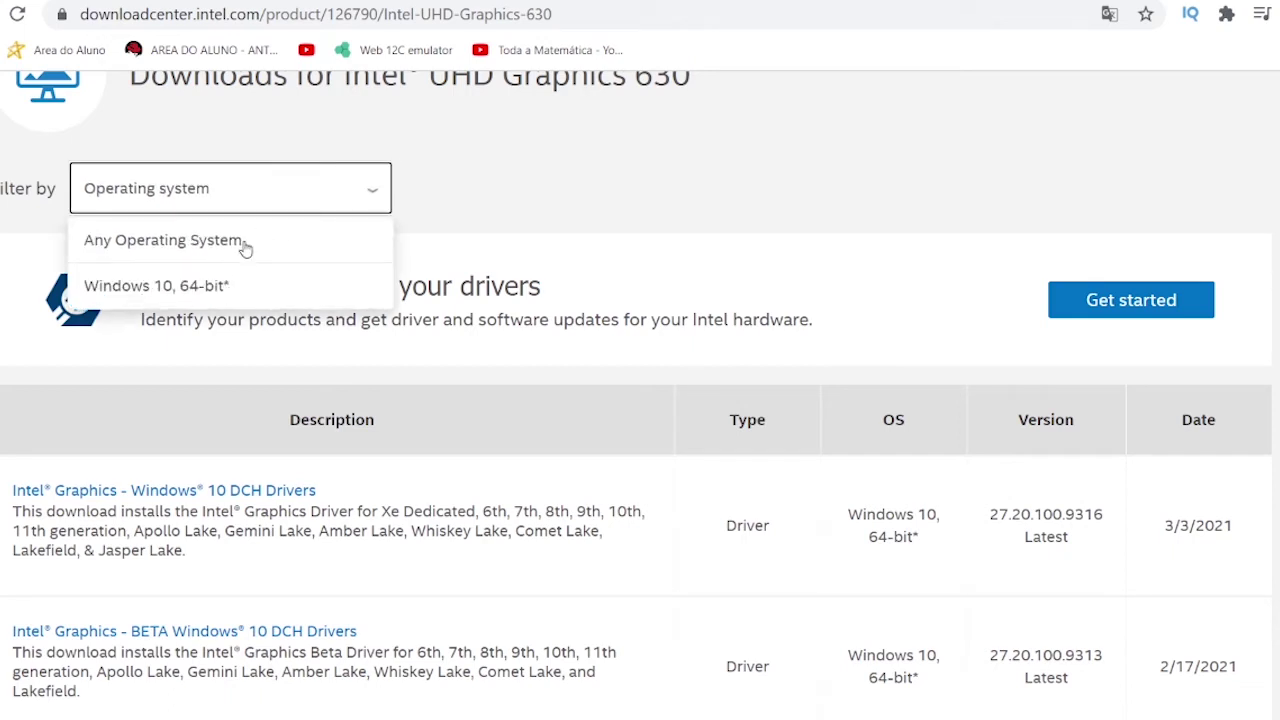
left_click(214, 288)
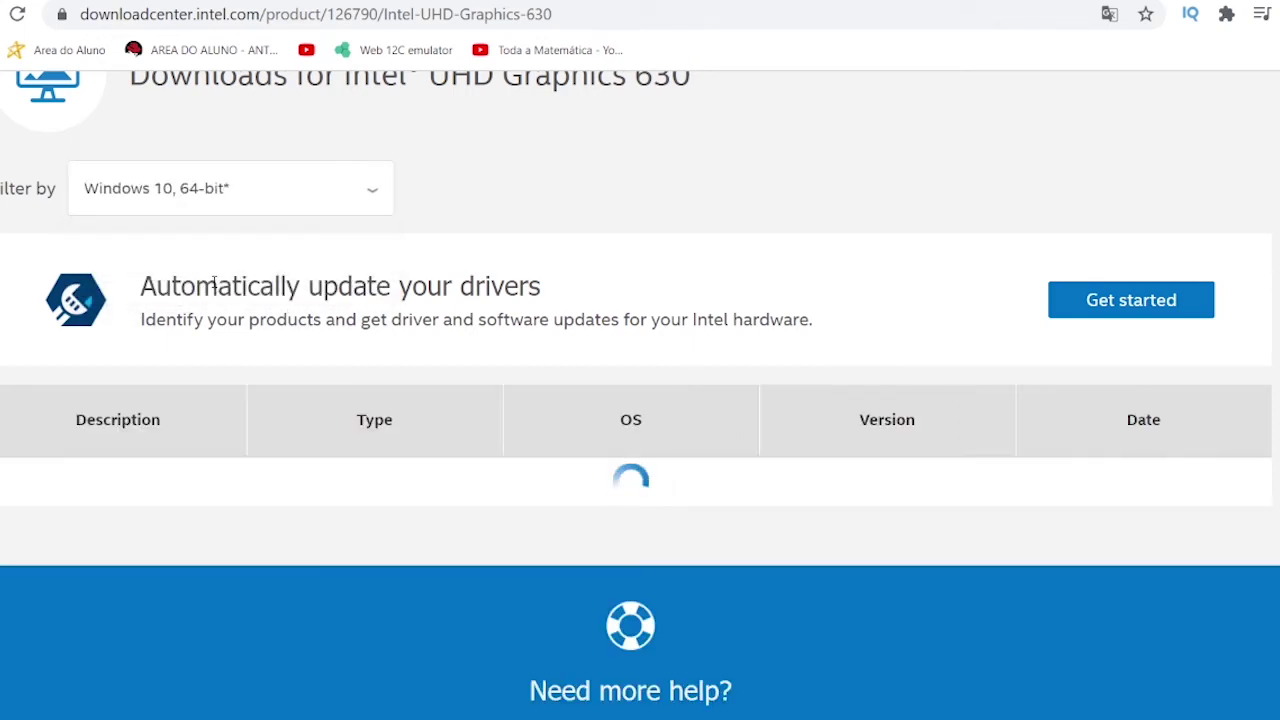
scroll(368, 495, "down", 4)
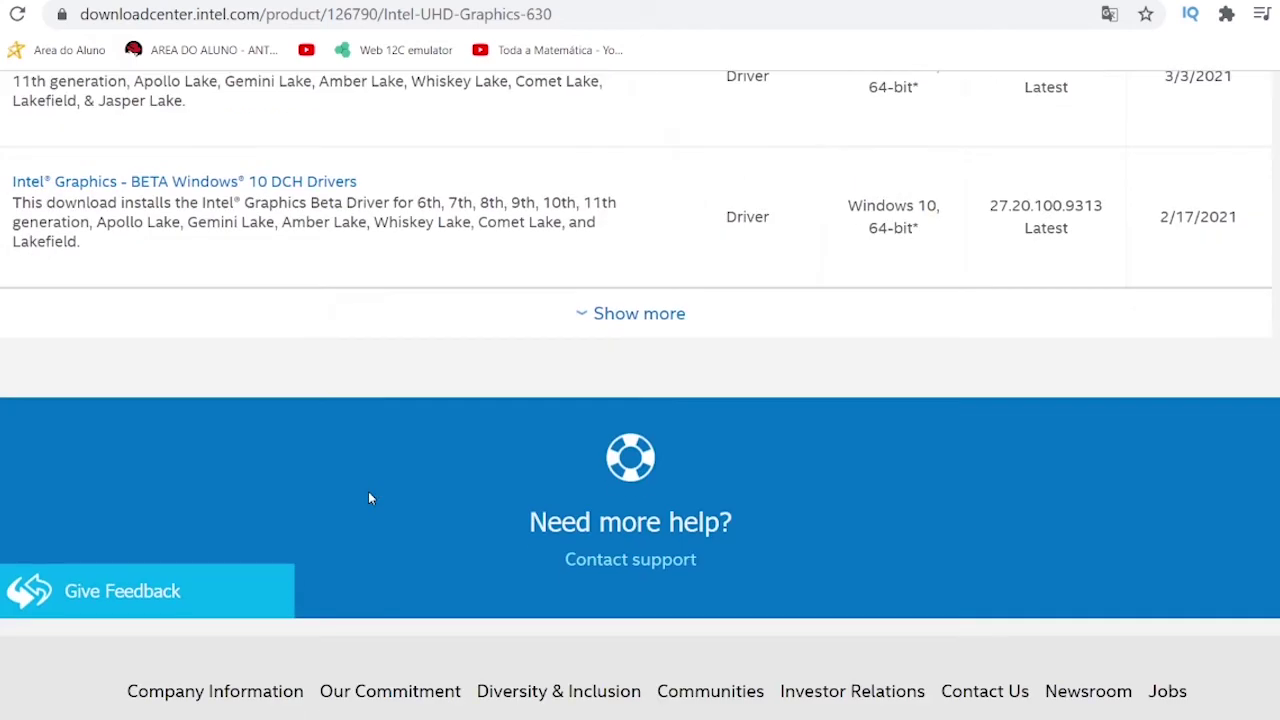
scroll(368, 495, "up", 3)
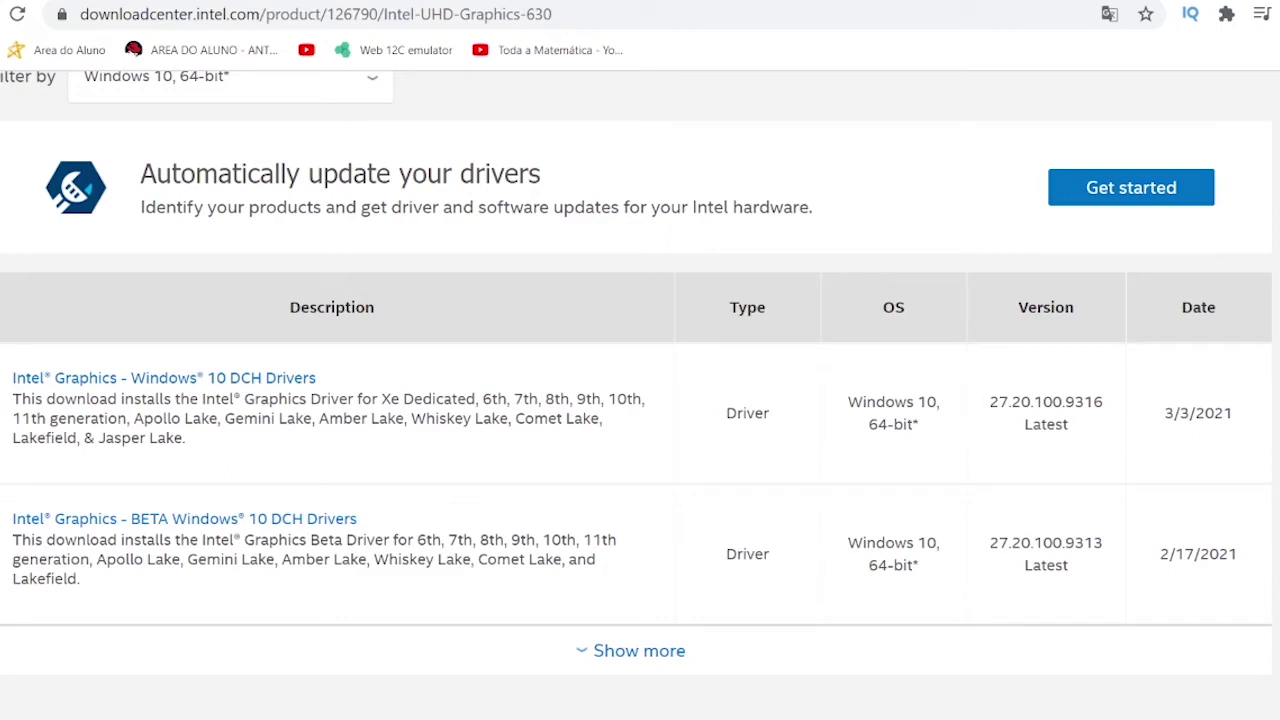
Step: Revisit the device list in Computer Management and switch back to the Intel downloads page in Chrome
left_click(920, 712)
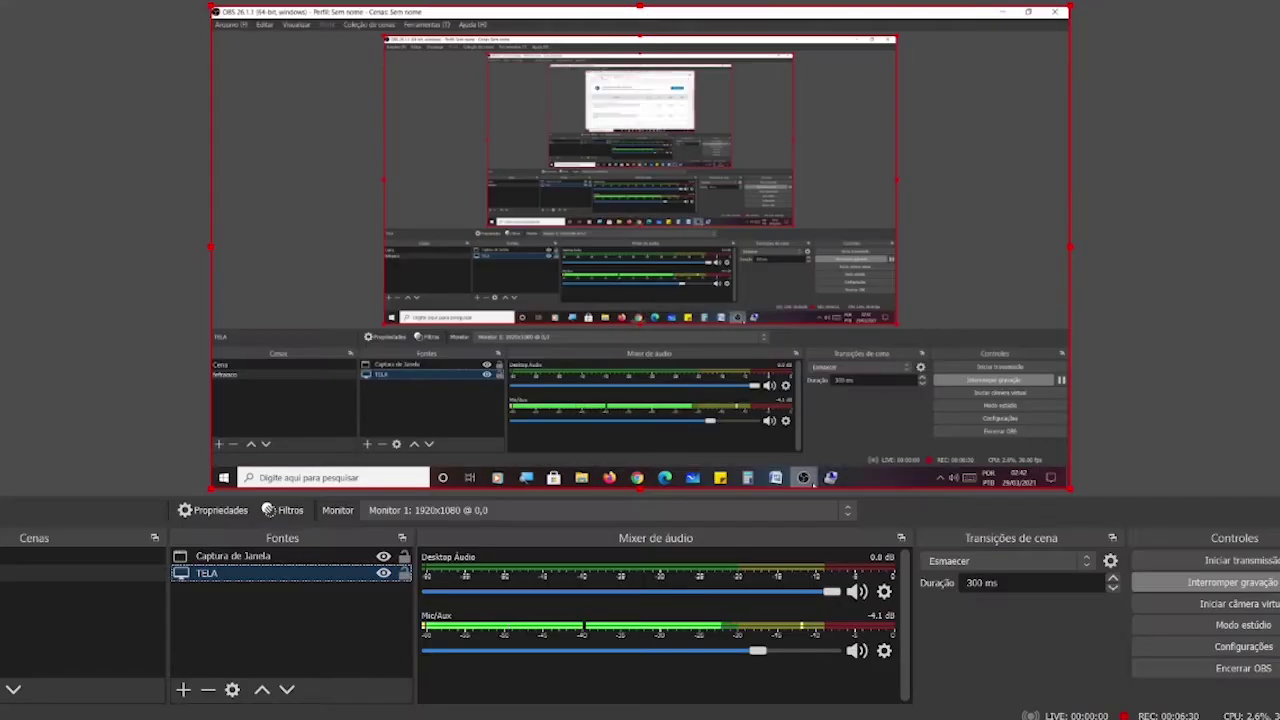
left_click(829, 477)
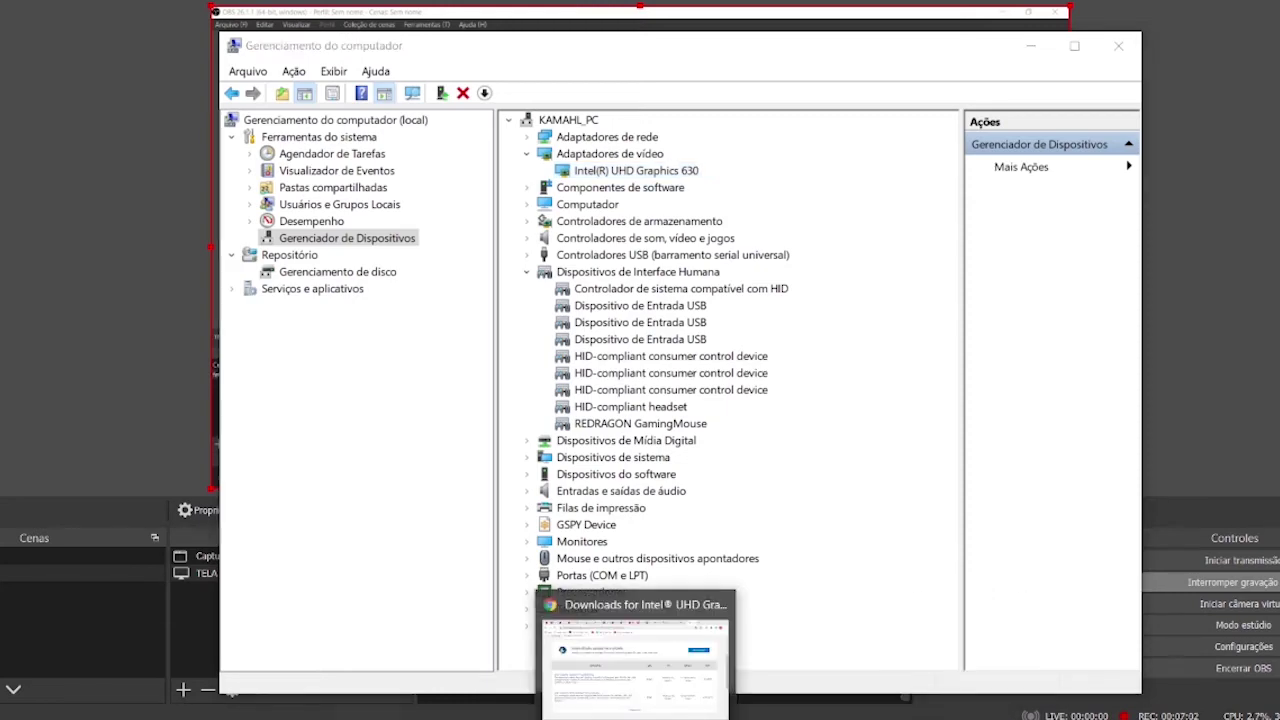
left_click(637, 719)
Step: Open the download page of Intel Graphics - Windows 10 DCH Drivers and look through it
scroll(640, 337, "down", 4)
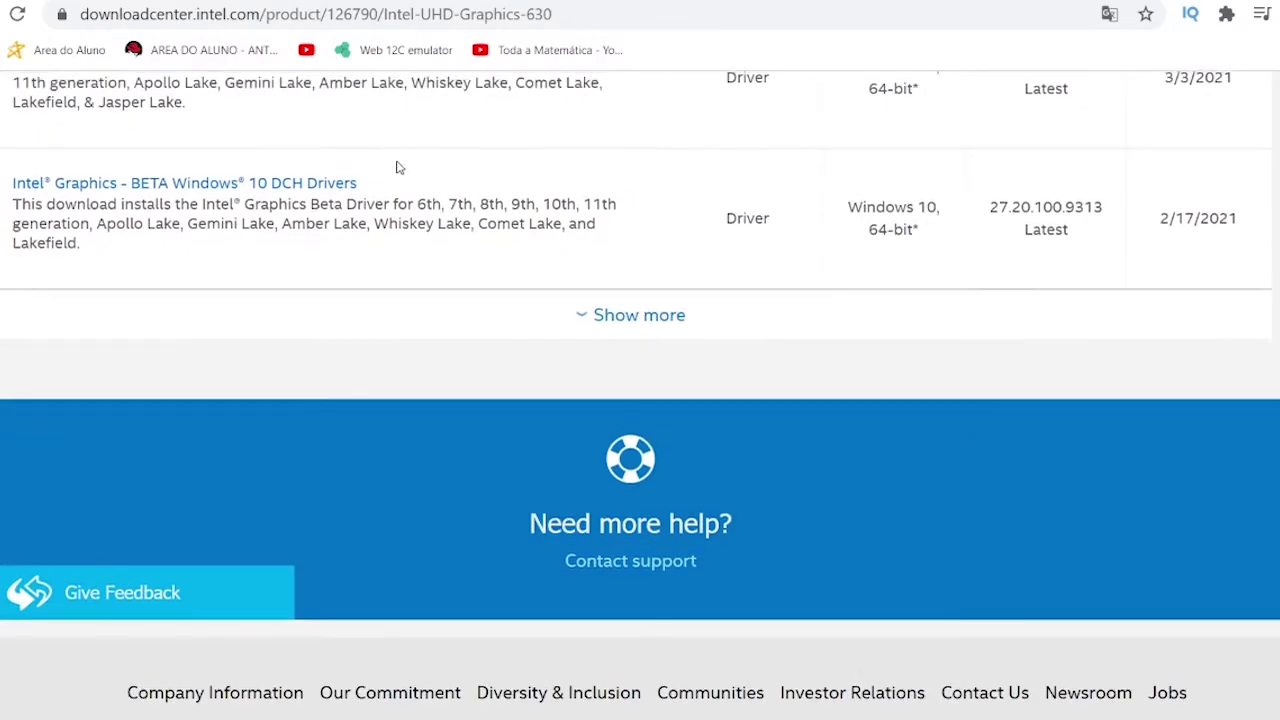
scroll(396, 167, "up", 1)
left_click(250, 160)
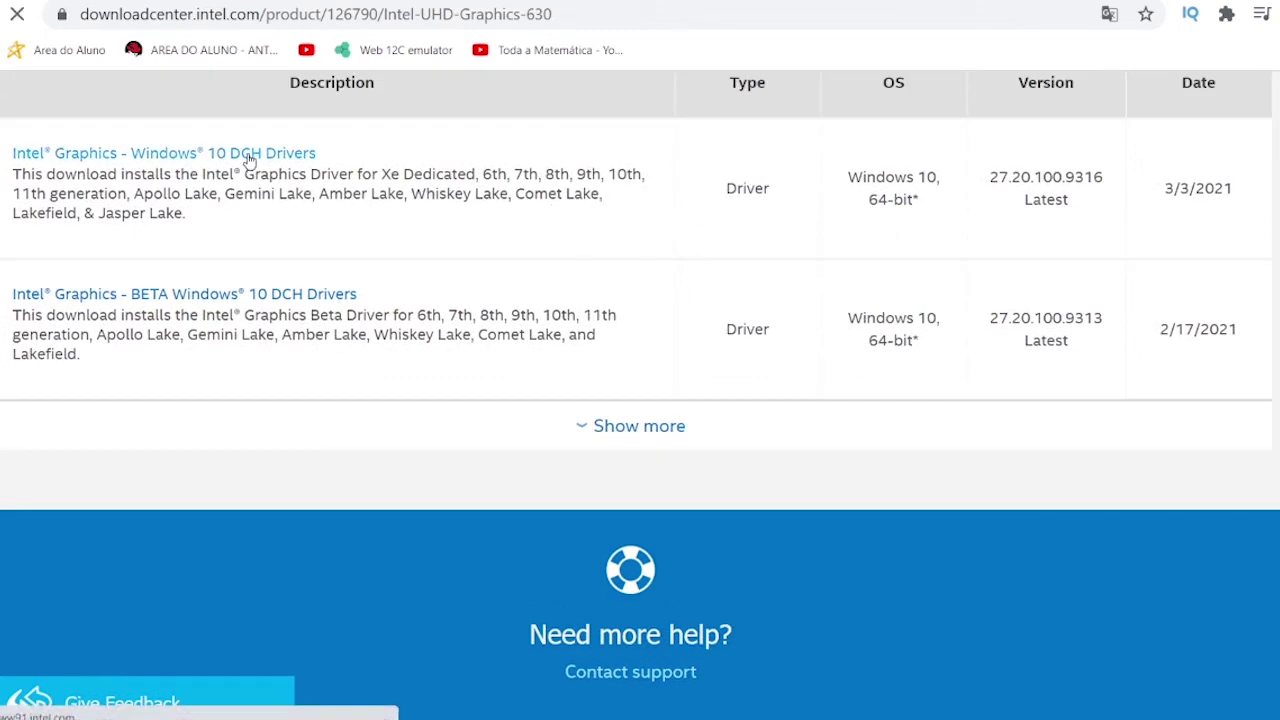
scroll(88, 470, "down", 4)
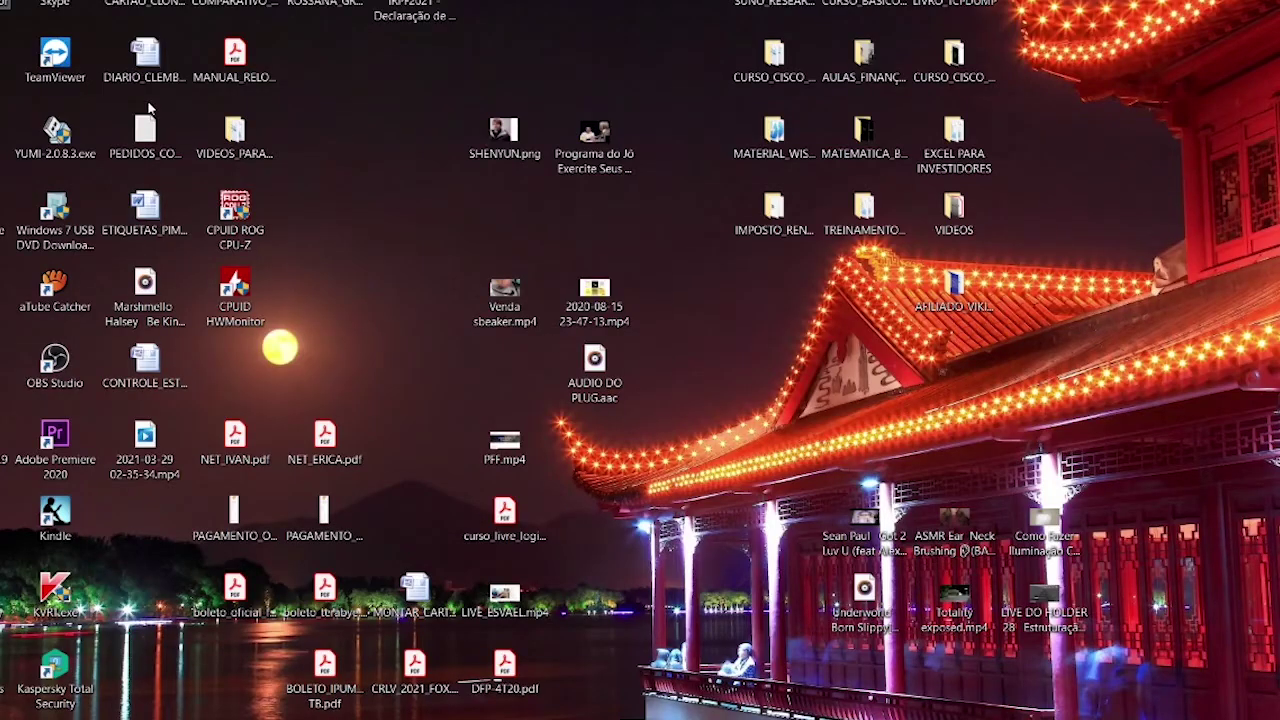
Step: Open File Explorer and browse to the DRIVERS folder inside the personal folder on the DADOS_HD_1TB (D:) drive
key("super+e")
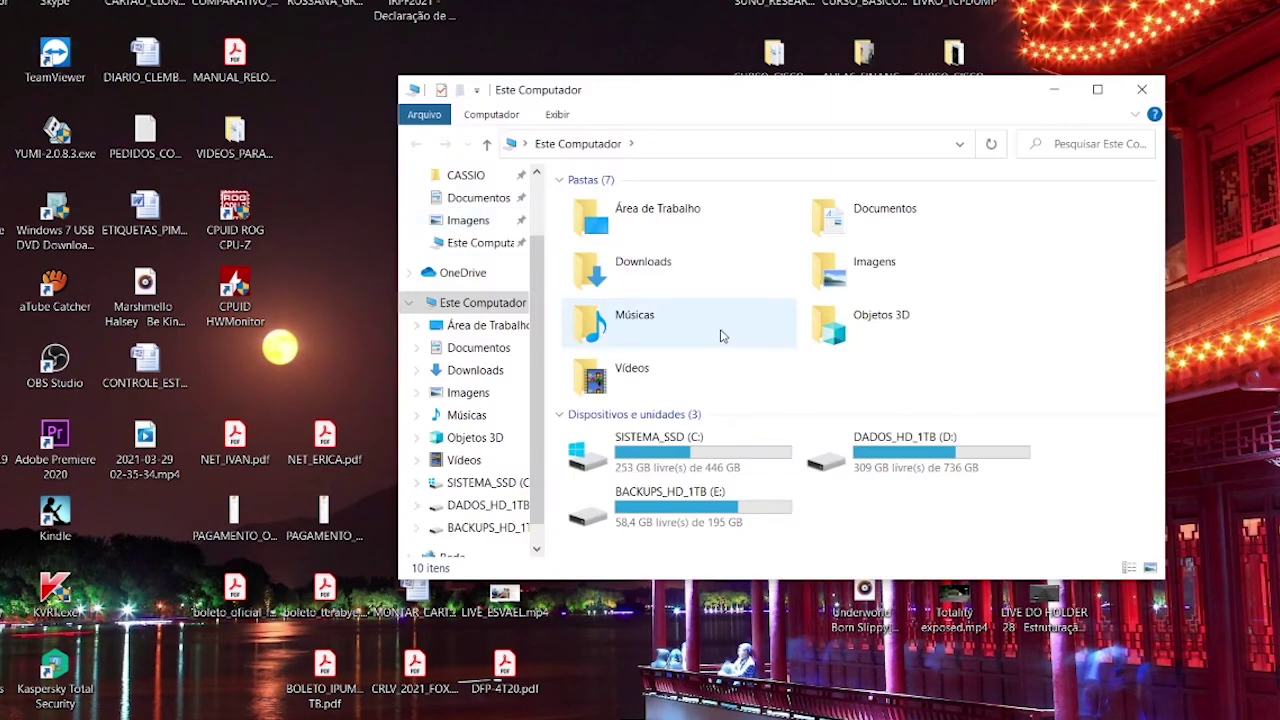
double_click(870, 449)
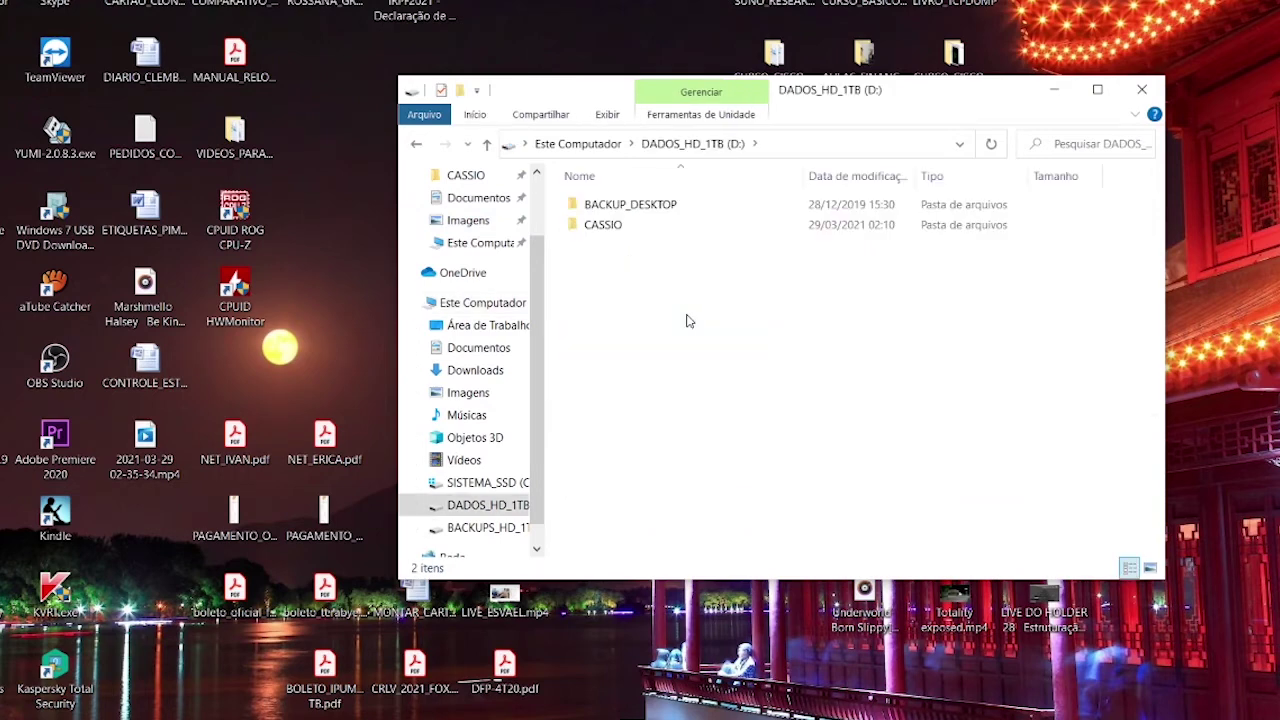
double_click(618, 228)
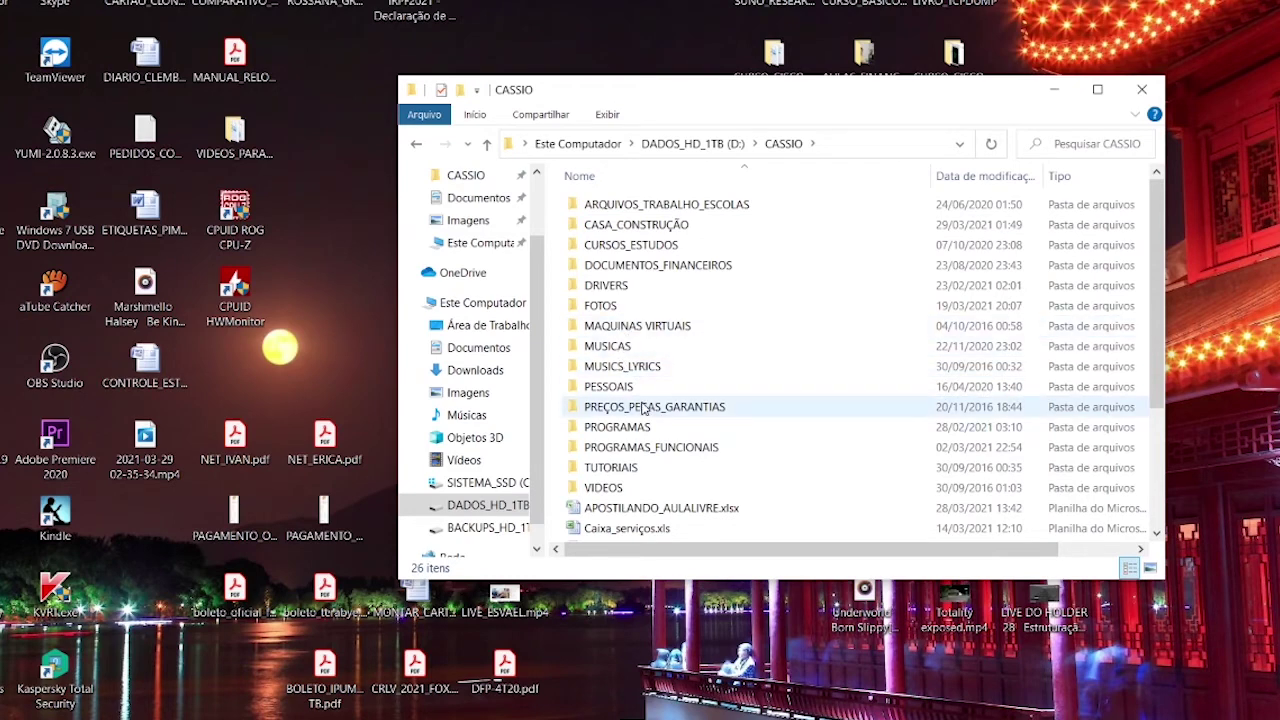
double_click(606, 285)
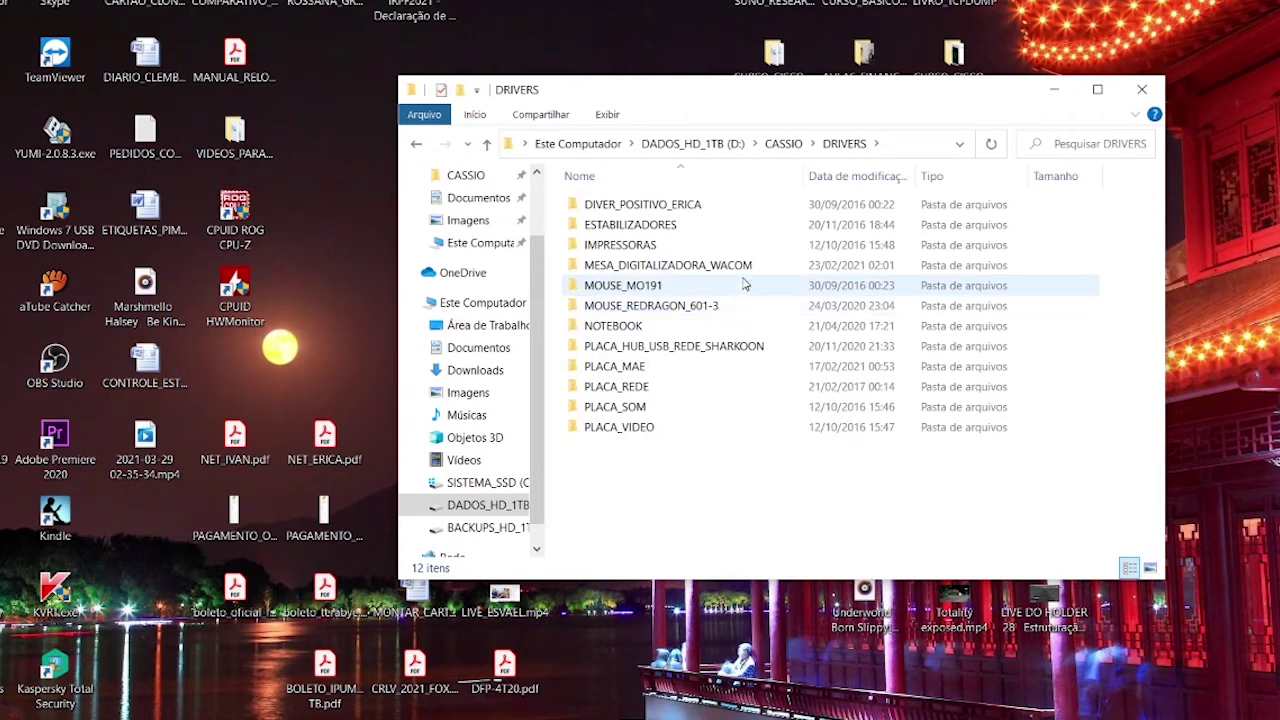
Step: Within PLACA_MAE, open the ASUS_TUF_GAMING_B460-PLUS folder and its DRV_Chipset_Intel_CML driver subfolder
double_click(649, 367)
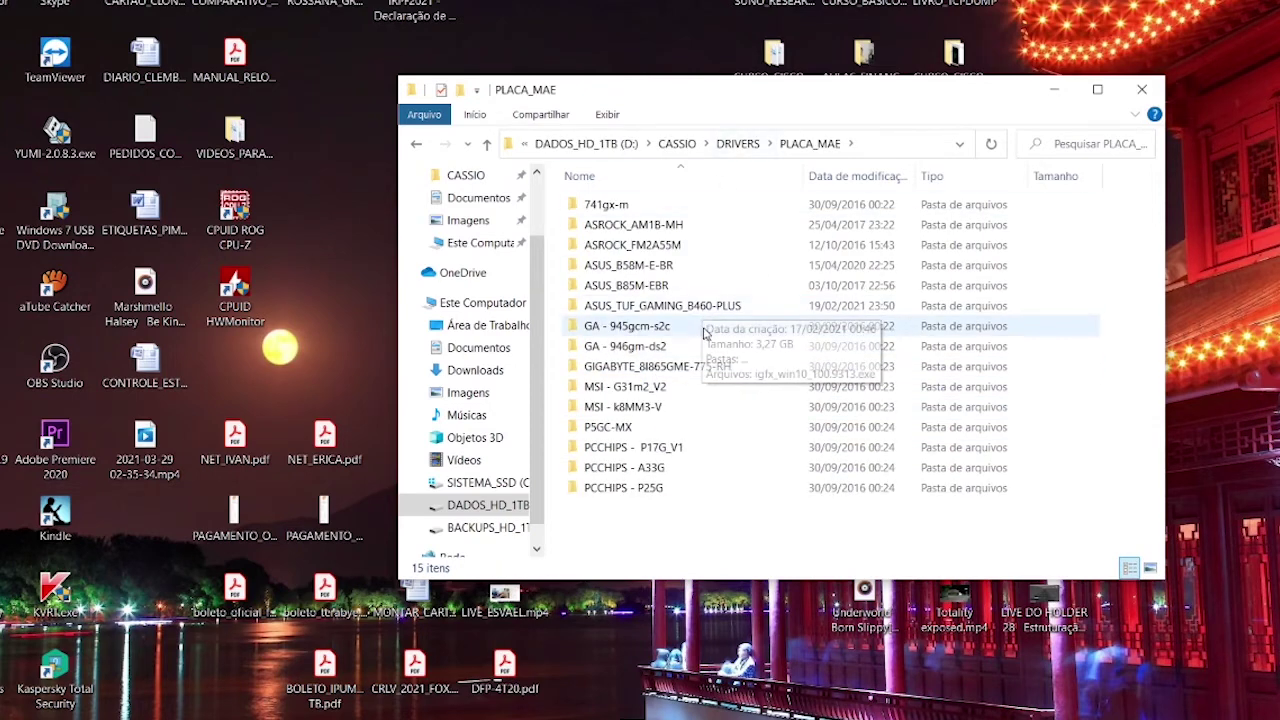
double_click(727, 305)
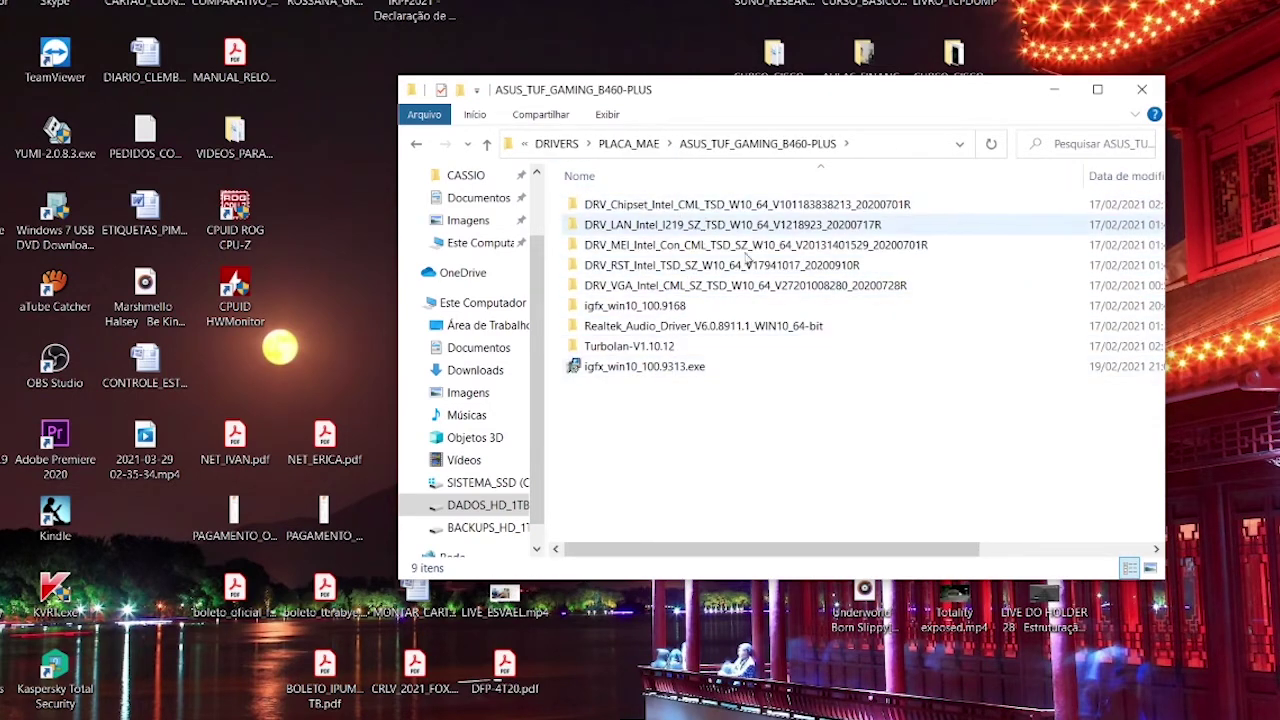
double_click(645, 205)
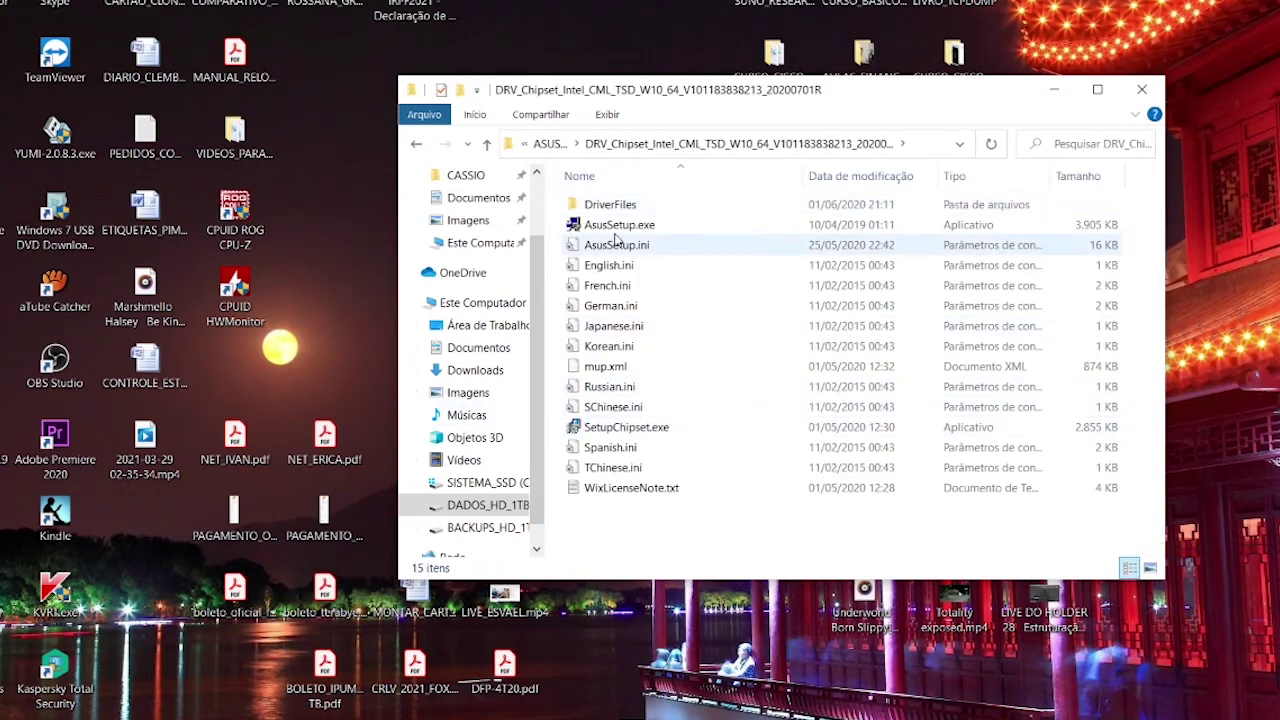
Step: Close File Explorer, open the recent project tipos_fiis in Adobe Premiere 2020 with its missing clips offline, and quit Premiere
left_click(1125, 92)
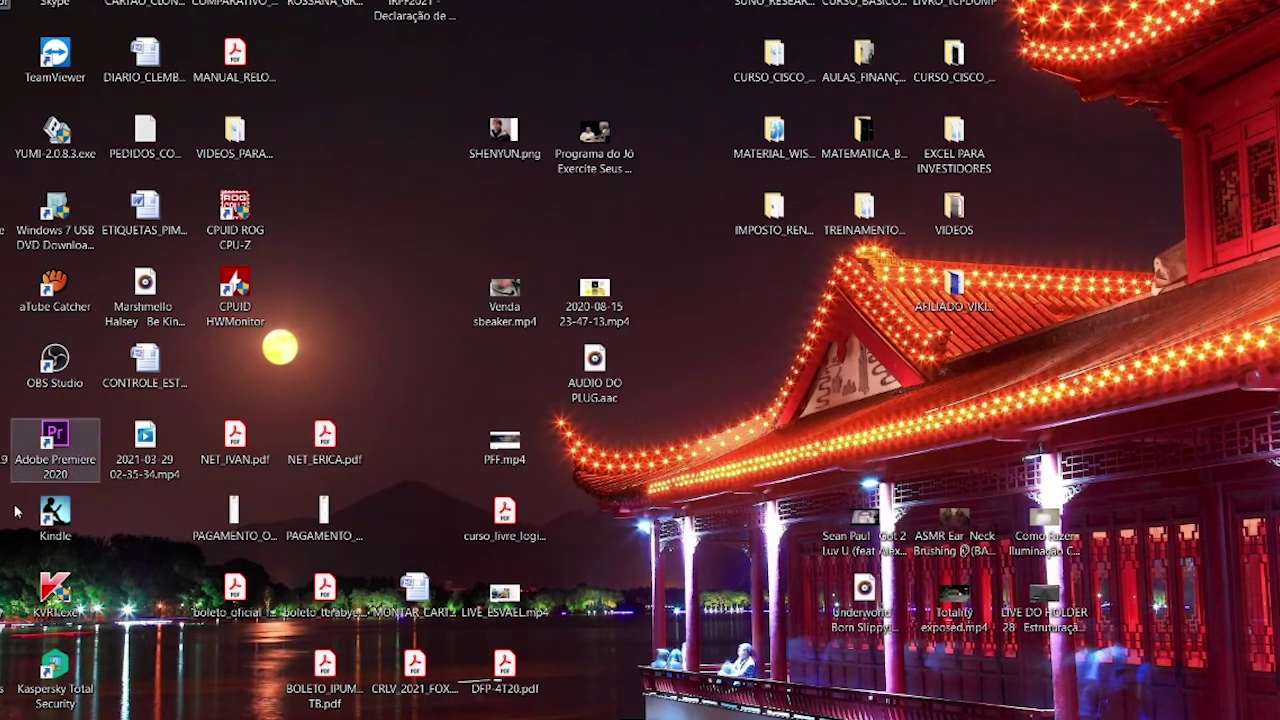
double_click(68, 446)
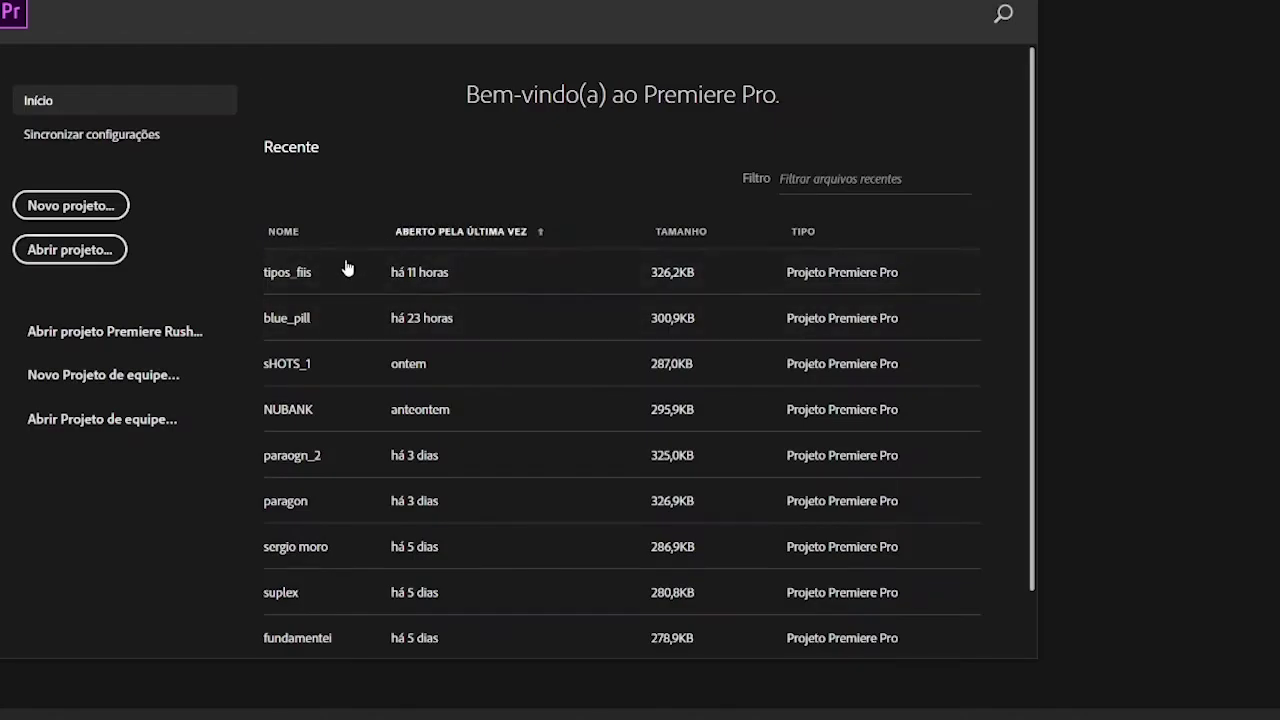
left_click(334, 270)
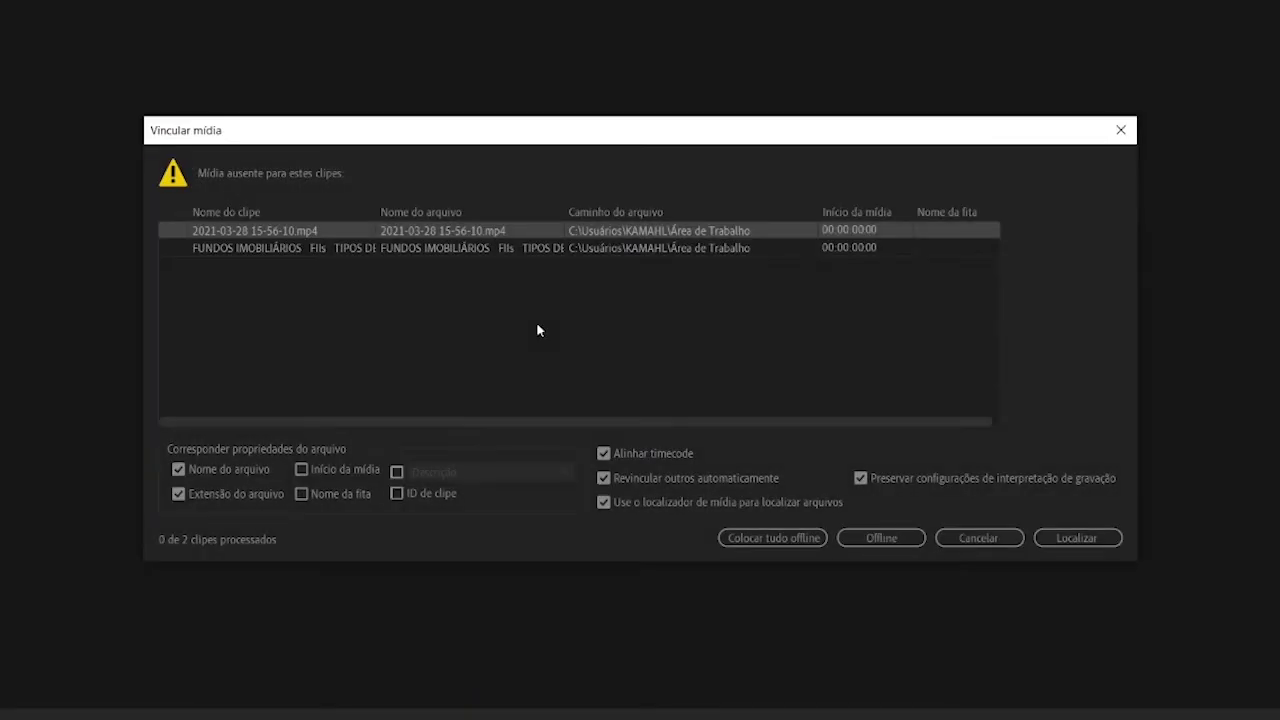
left_click(920, 541)
left_click(886, 538)
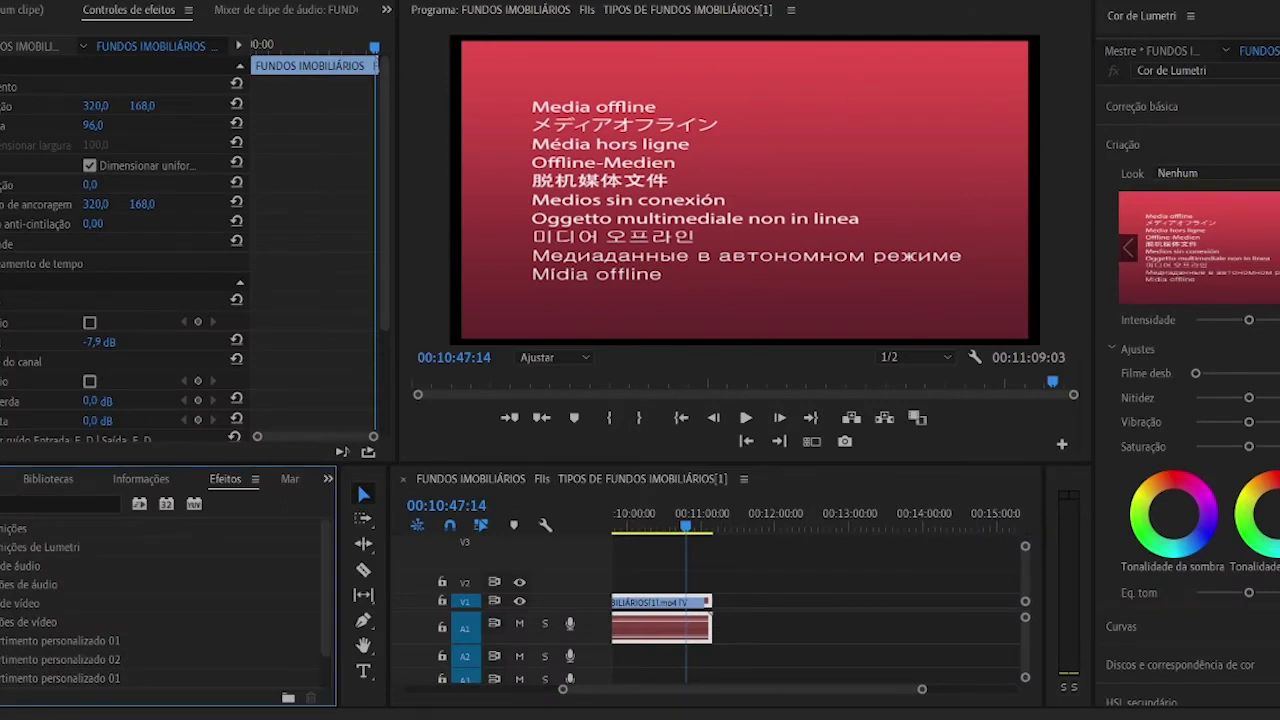
key("ctrl+q")
left_click(659, 374)
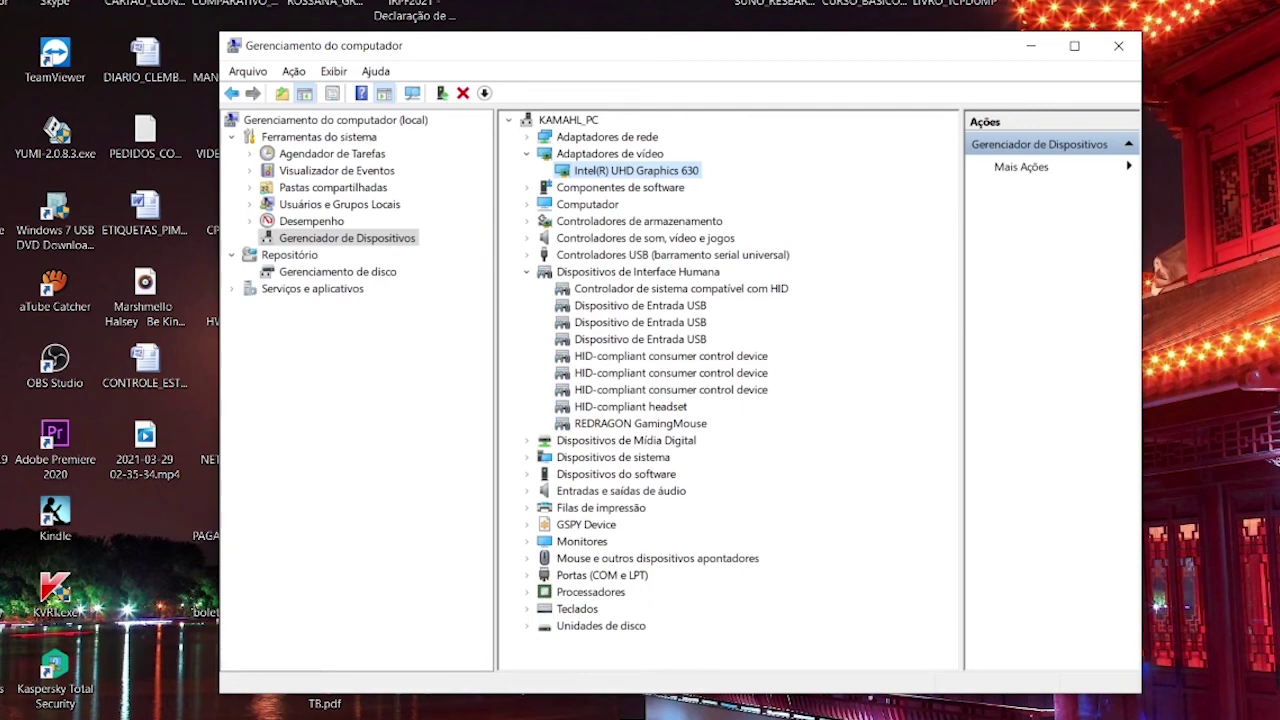
Step: Switch to Chrome, review the Intel Graphics - Windows 10 DCH Drivers page, and return to the UHD Graphics 630 download list to expand it
left_click(615, 660)
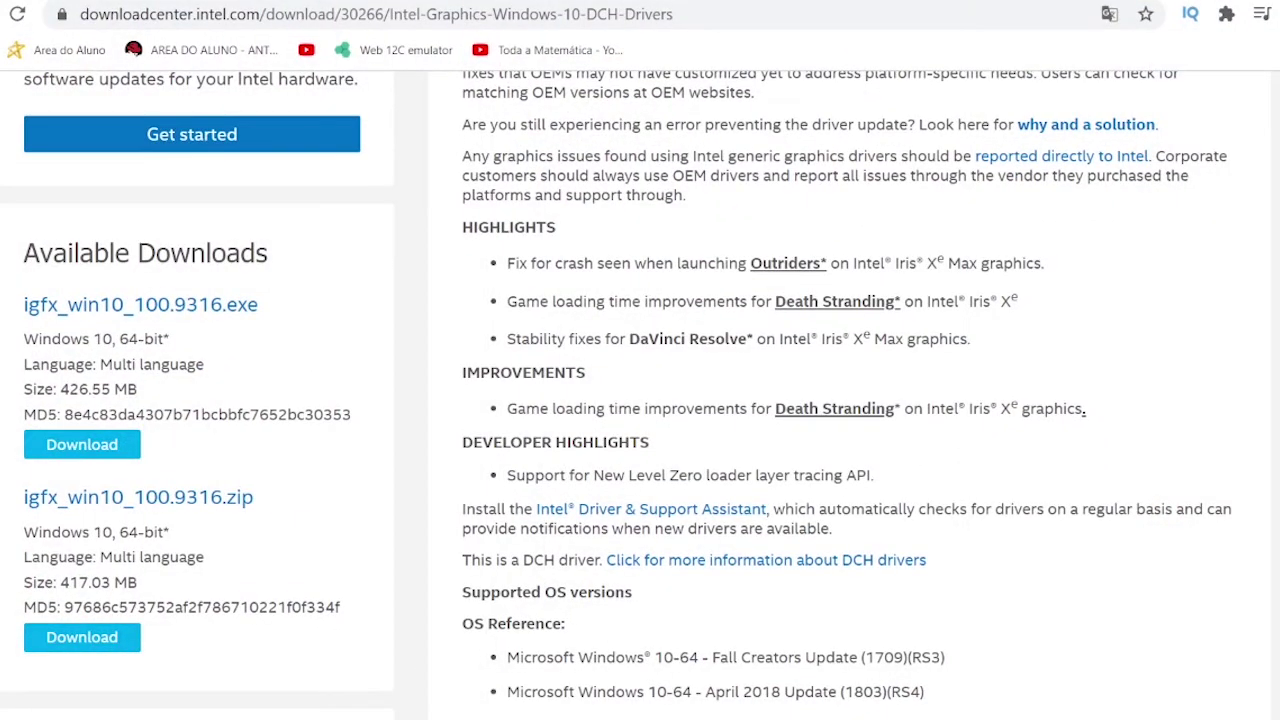
scroll(640, 400, "up", 5)
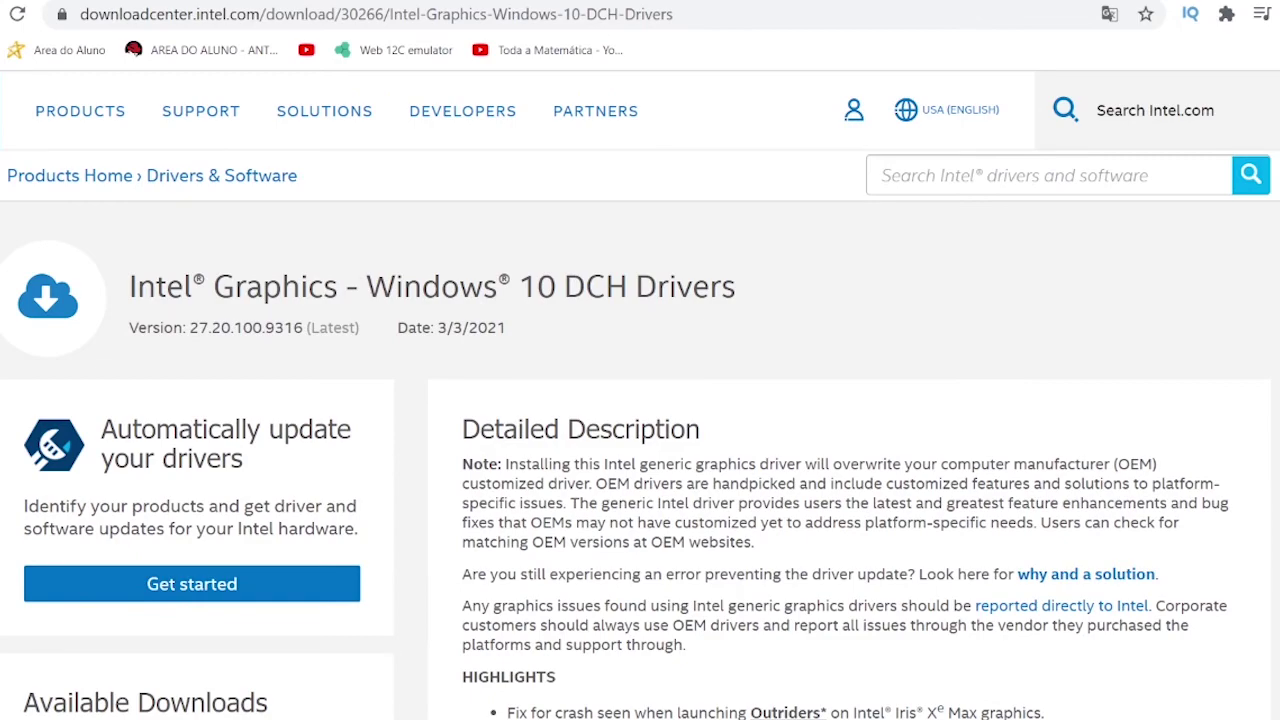
scroll(640, 400, "down", 2)
scroll(640, 400, "down", 3)
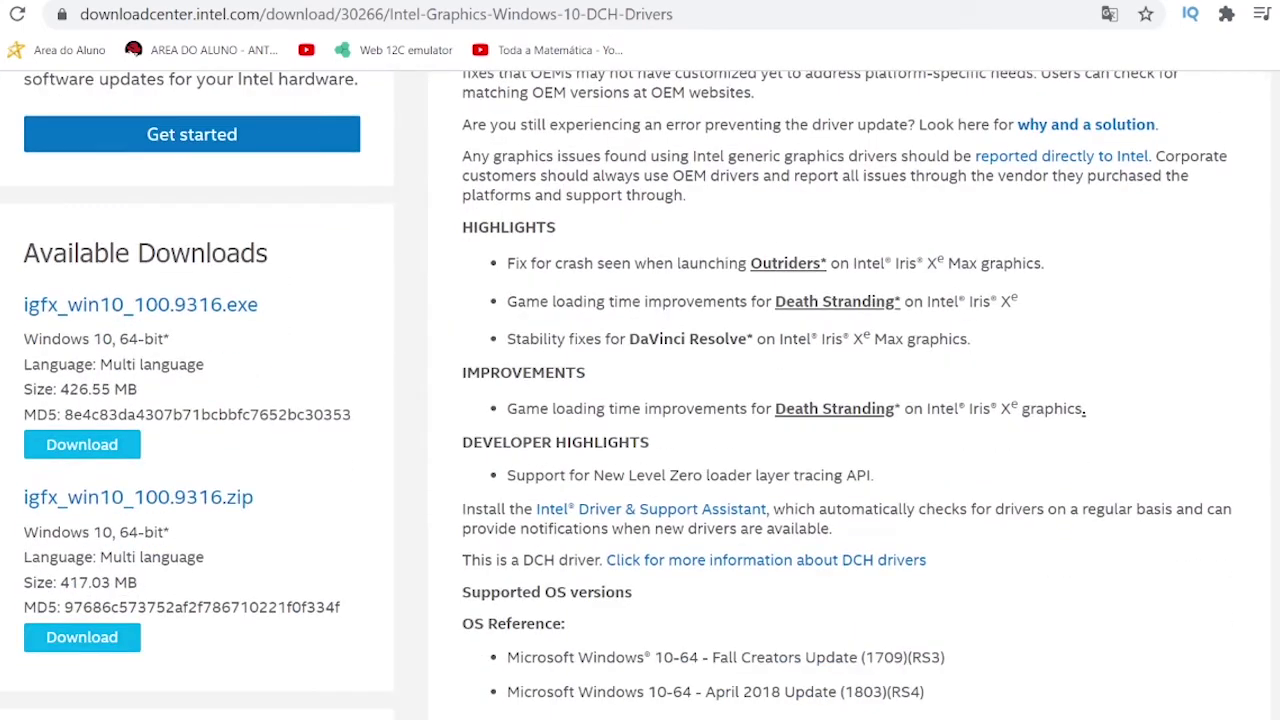
scroll(640, 400, "up", 5)
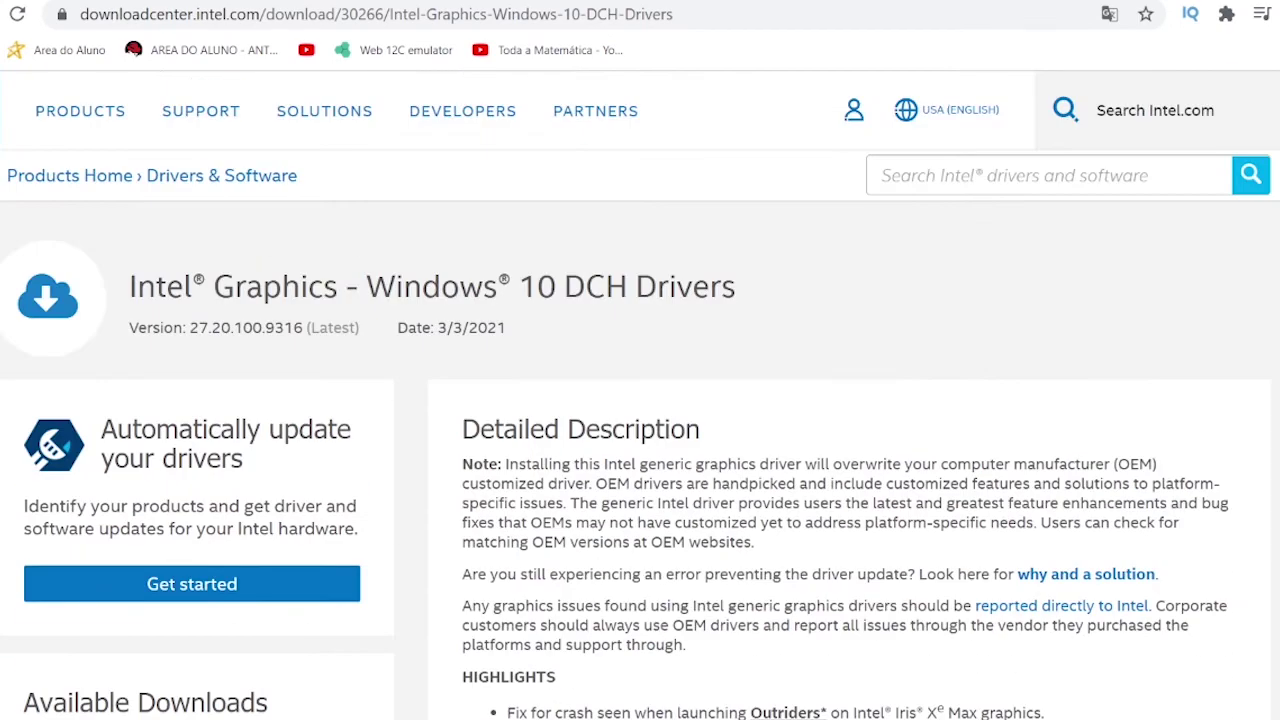
key("alt+Left")
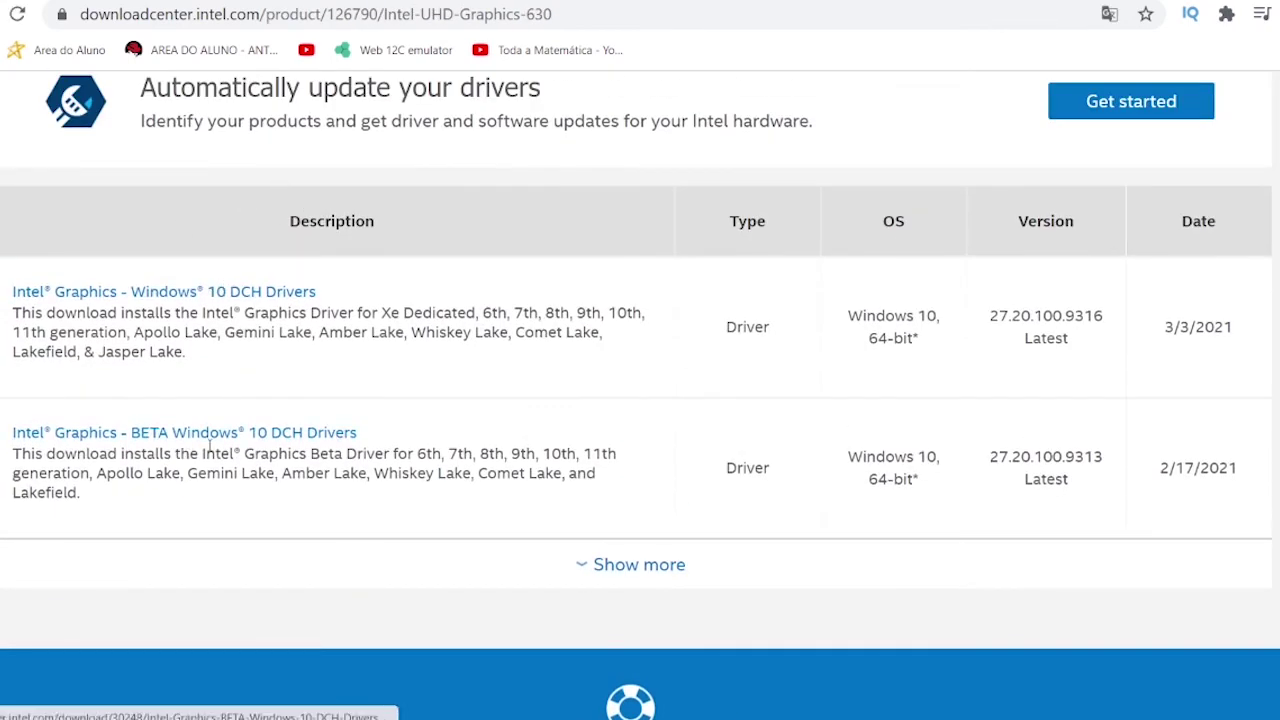
left_click(612, 566)
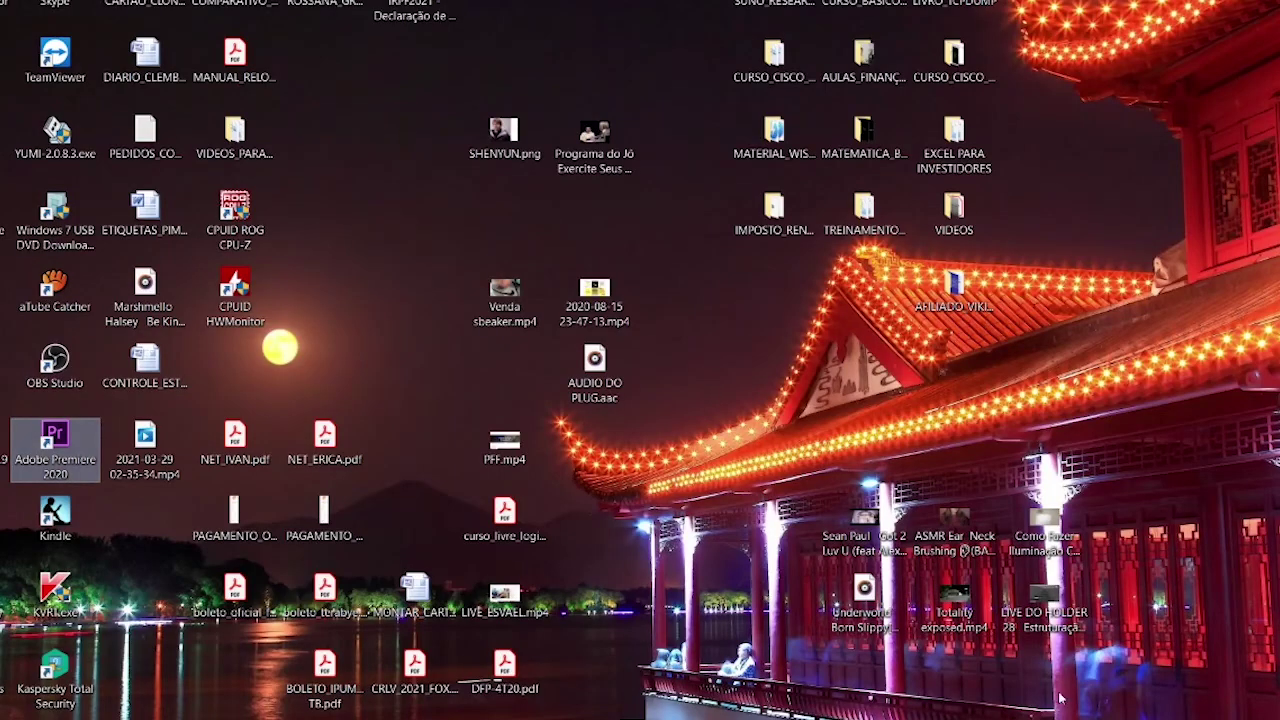
Step: Launch Adobe Premiere 2020 again from the desktop
double_click(54, 450)
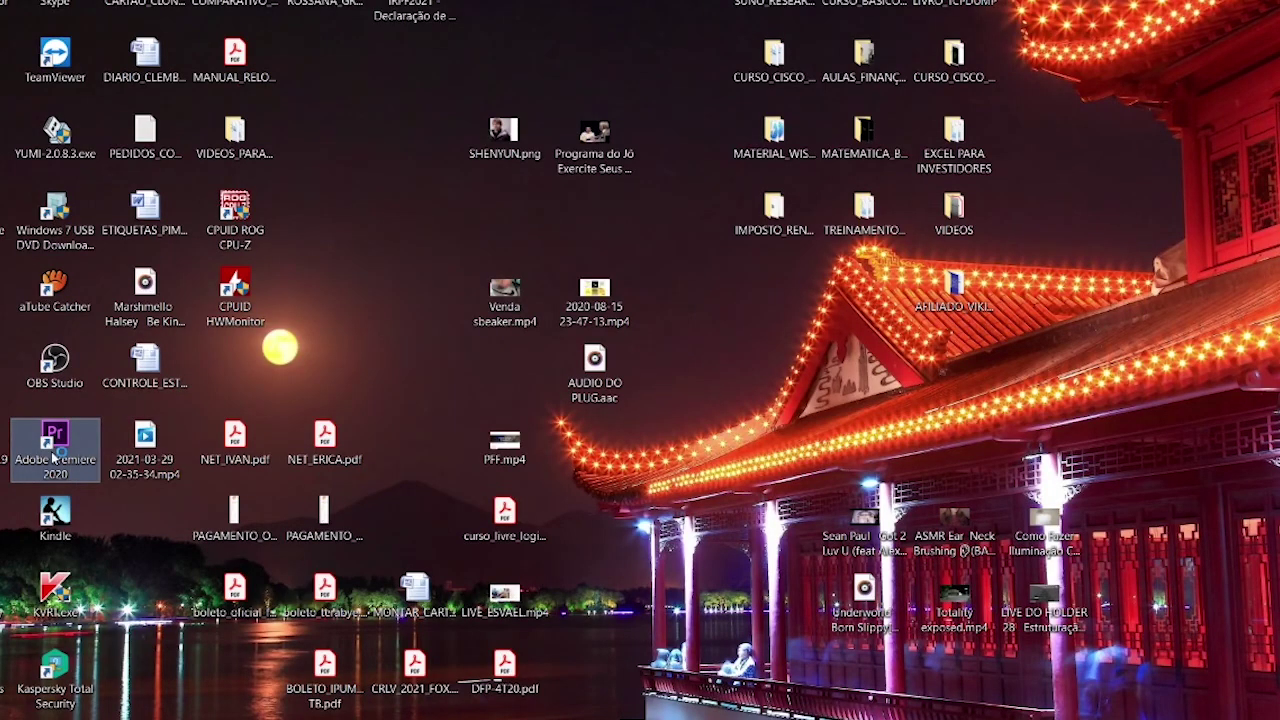